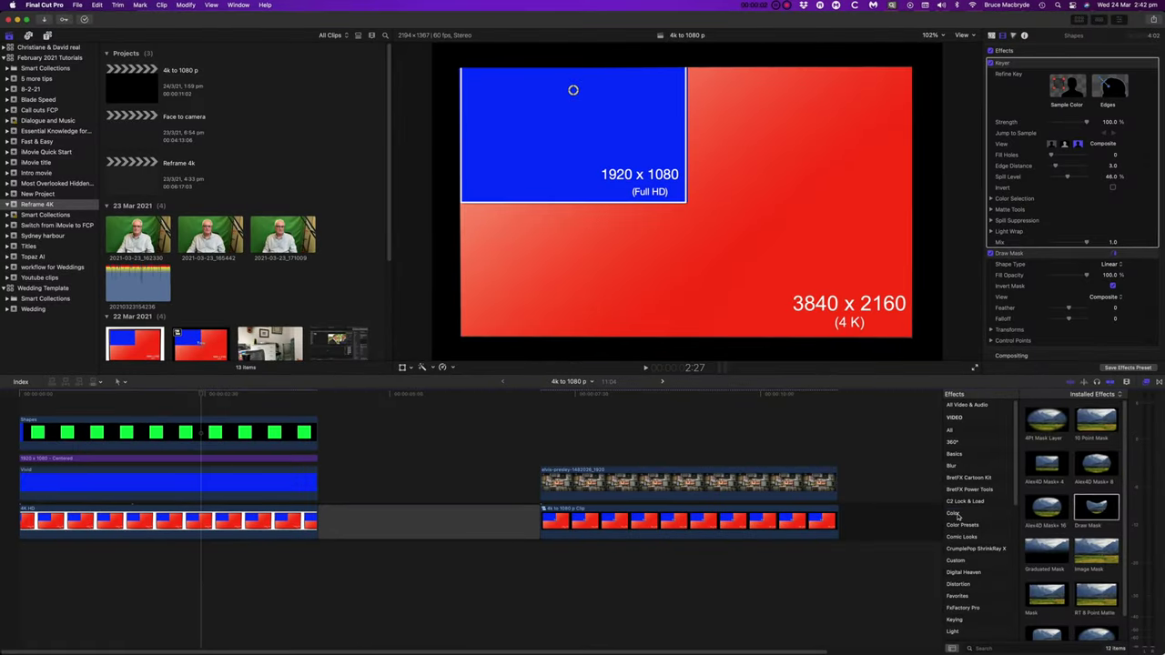
- Show the Color effects category and the Shape generator's published parameters beside the comparison graphic
{"action": "left_click", "coordinate": [955, 514]}
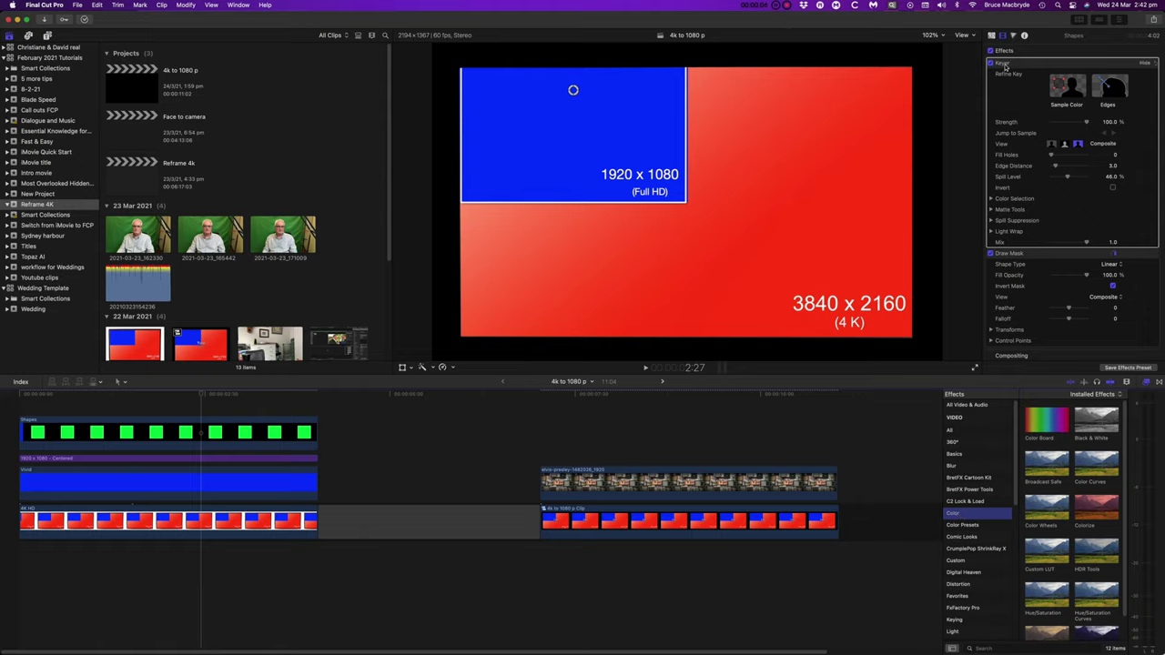
{"action": "left_click", "coordinate": [994, 36]}
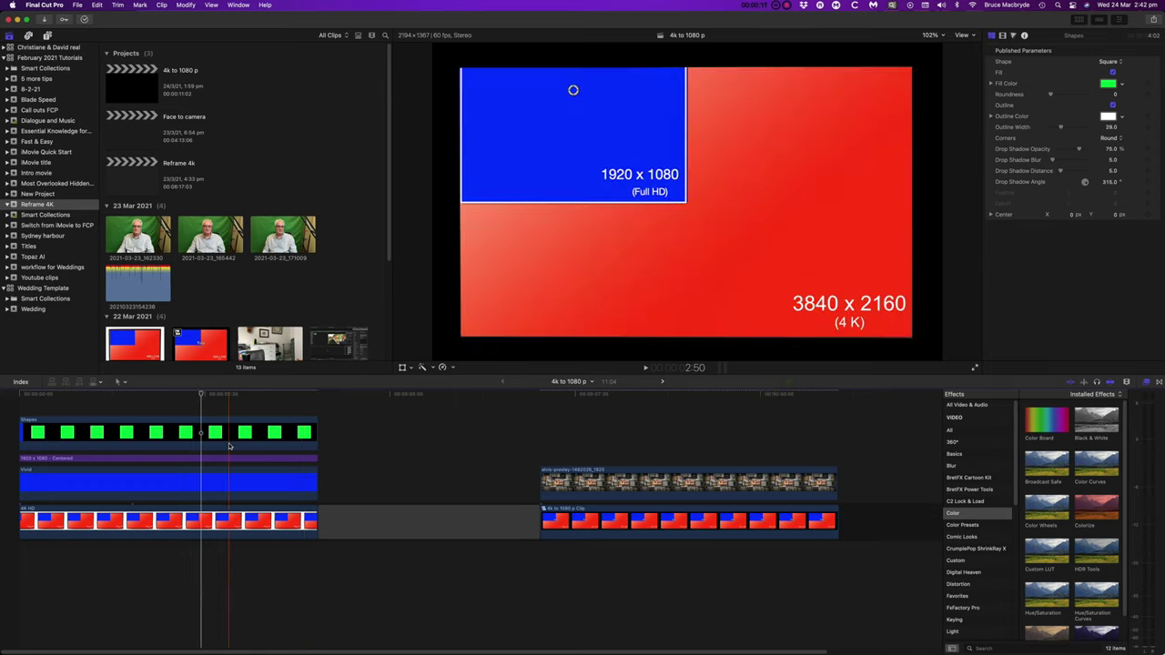
{"action": "scroll", "coordinate": [233, 448], "scroll_direction": "right", "scroll_amount": 2}
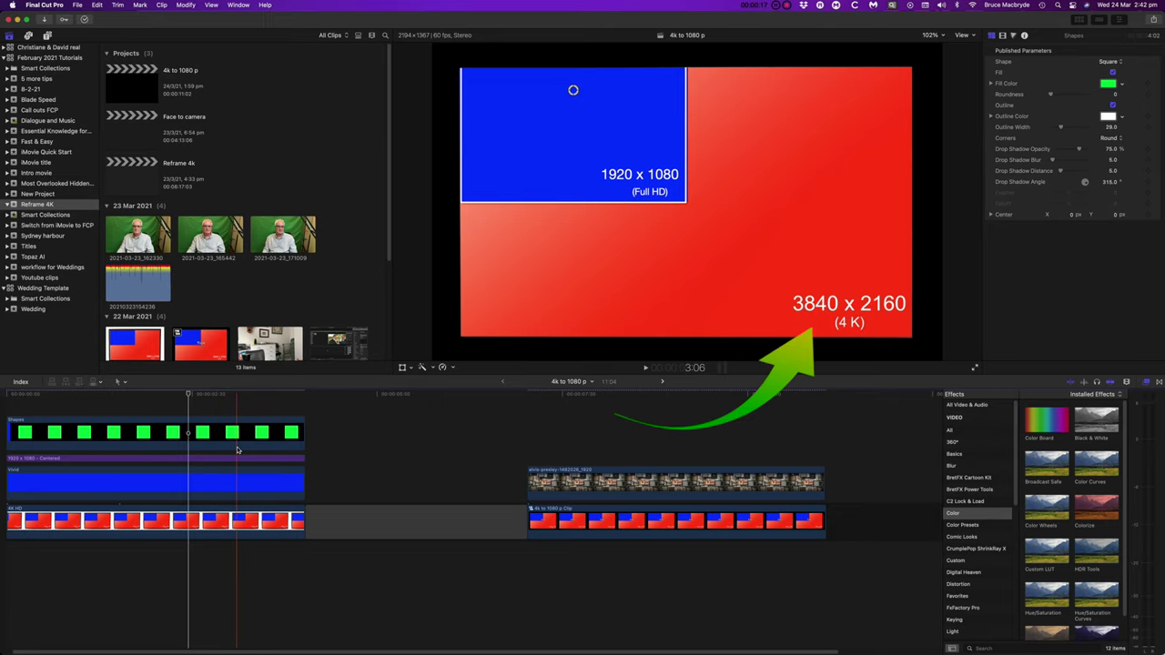
{"action": "scroll", "coordinate": [236, 450], "scroll_direction": "right", "scroll_amount": 1}
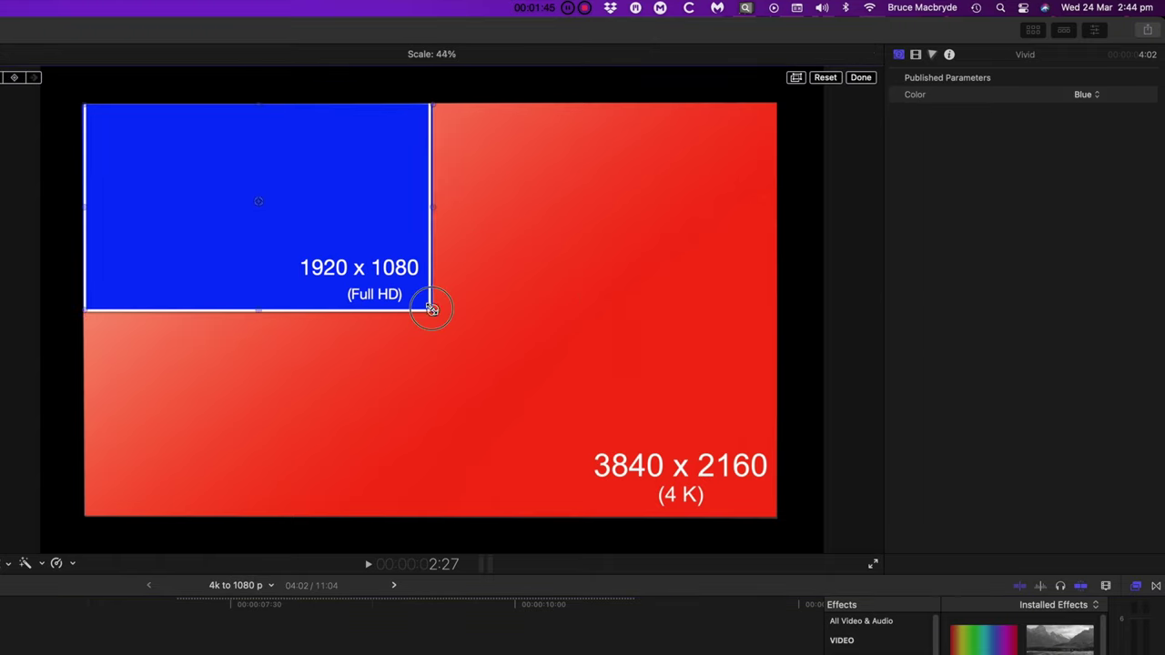
- Enlarge the amplifier-wall photo with the corner handle until its scale is about 95%
{"action": "left_click_drag", "start_coordinate": [429, 306], "coordinate": [741, 513]}
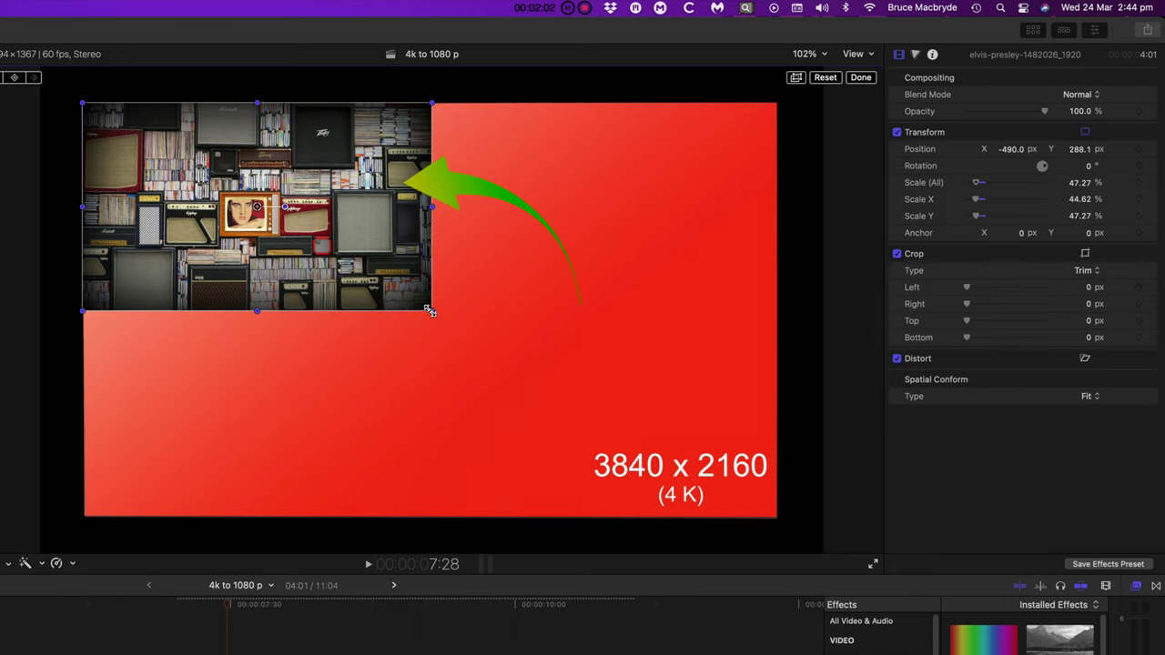
{"action": "left_click_drag", "start_coordinate": [430, 312], "coordinate": [718, 516]}
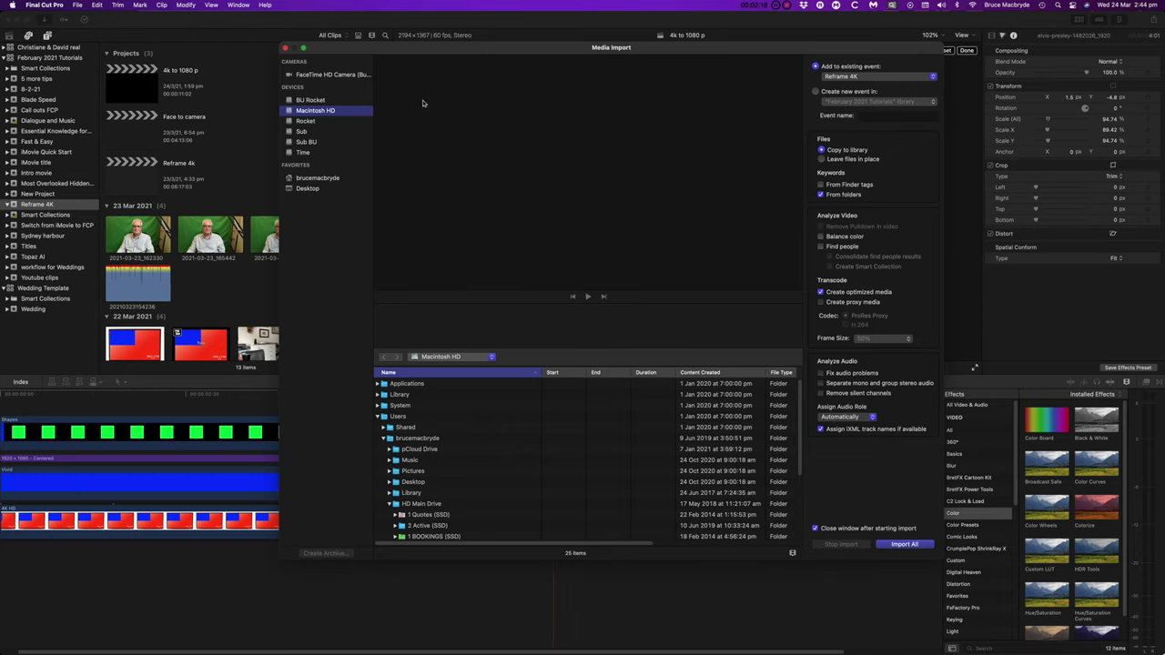
- Create the 'Crop Demo' project in Reframe 4K with 1080p HD format at 1920x1080
{"action": "left_click", "coordinate": [286, 48]}
{"action": "right_click", "coordinate": [15, 204]}
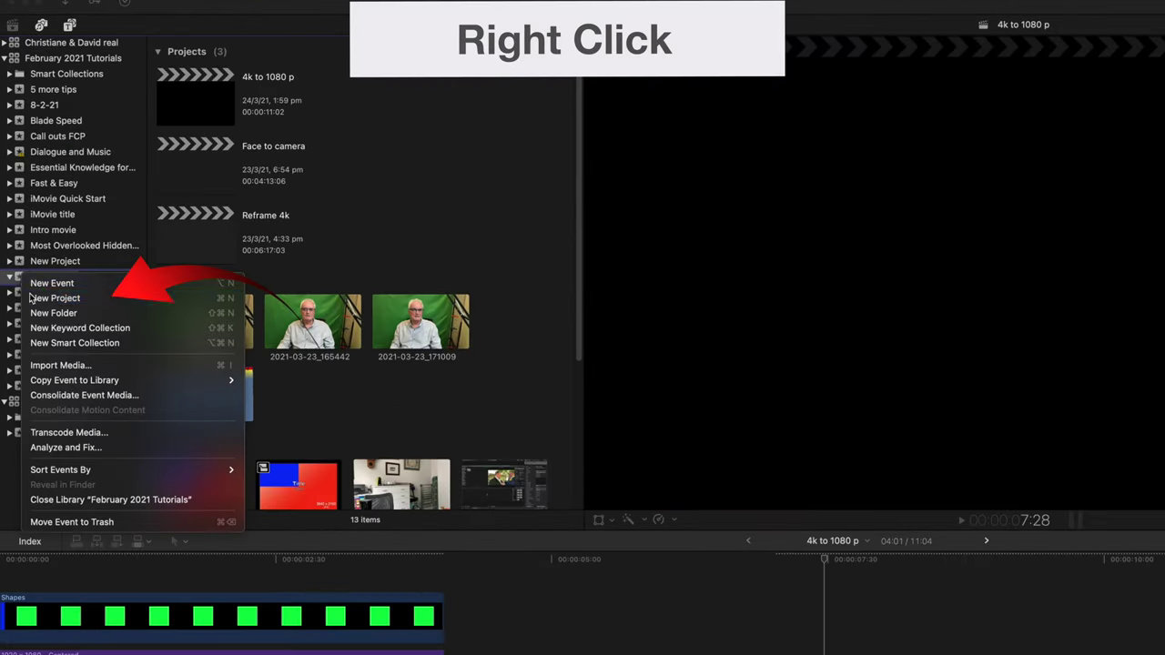
{"action": "left_click", "coordinate": [32, 299]}
{"action": "type", "text": "Crop Demo"}
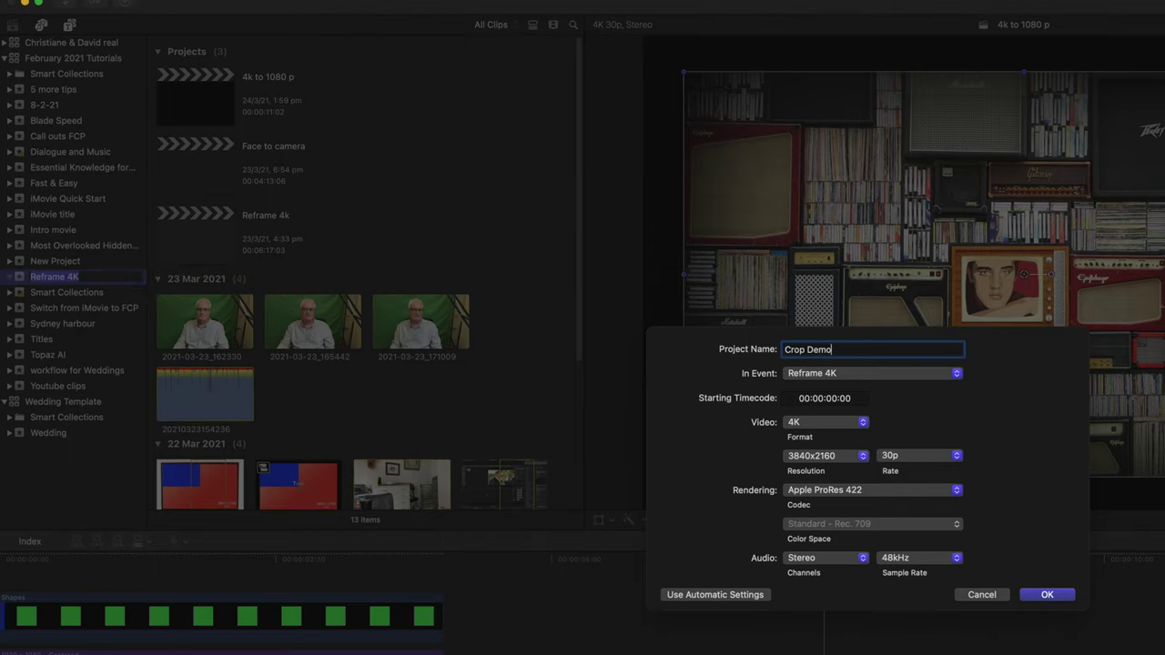
{"action": "left_click", "coordinate": [861, 423]}
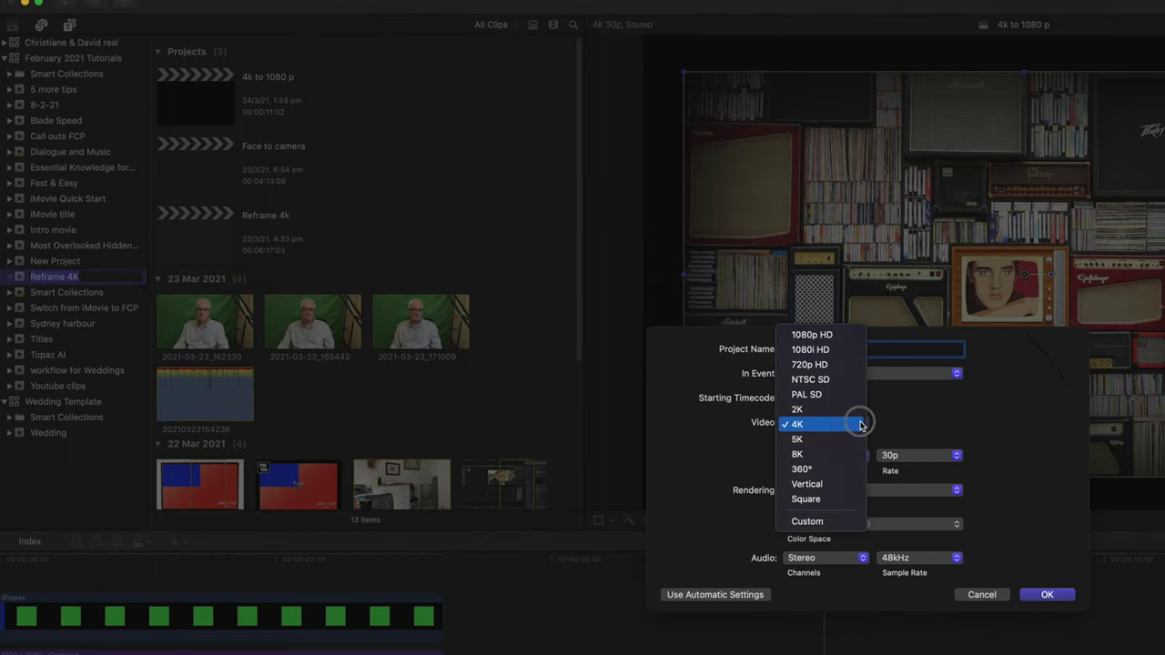
{"action": "left_click", "coordinate": [852, 335]}
{"action": "left_click", "coordinate": [864, 457]}
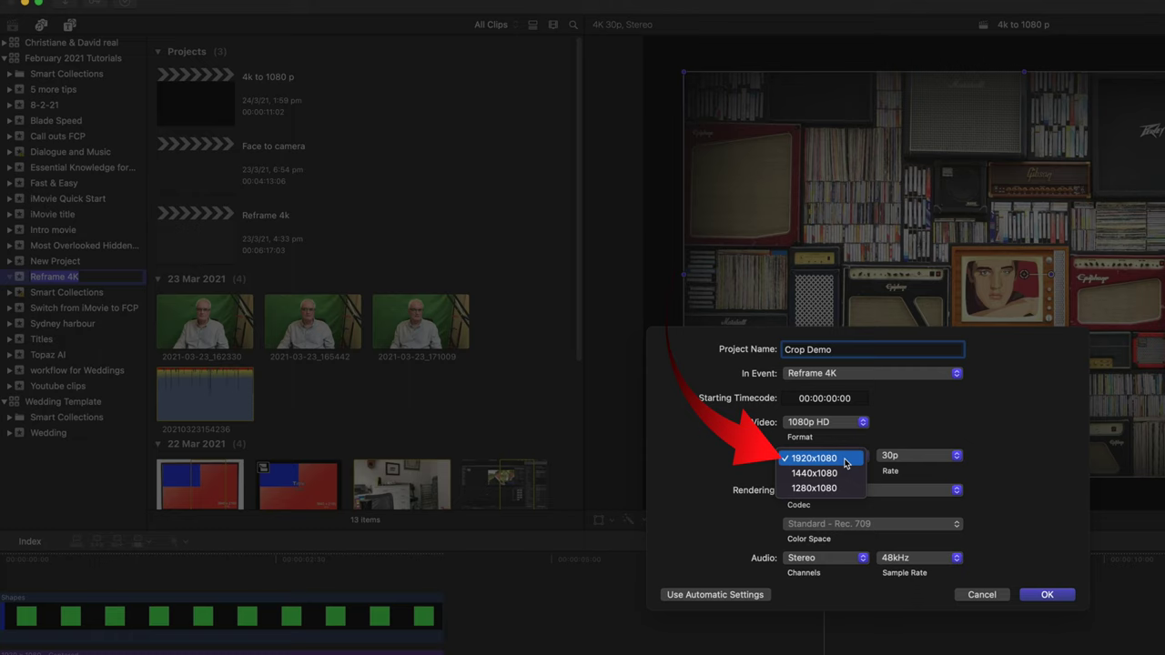
{"action": "left_click", "coordinate": [958, 463]}
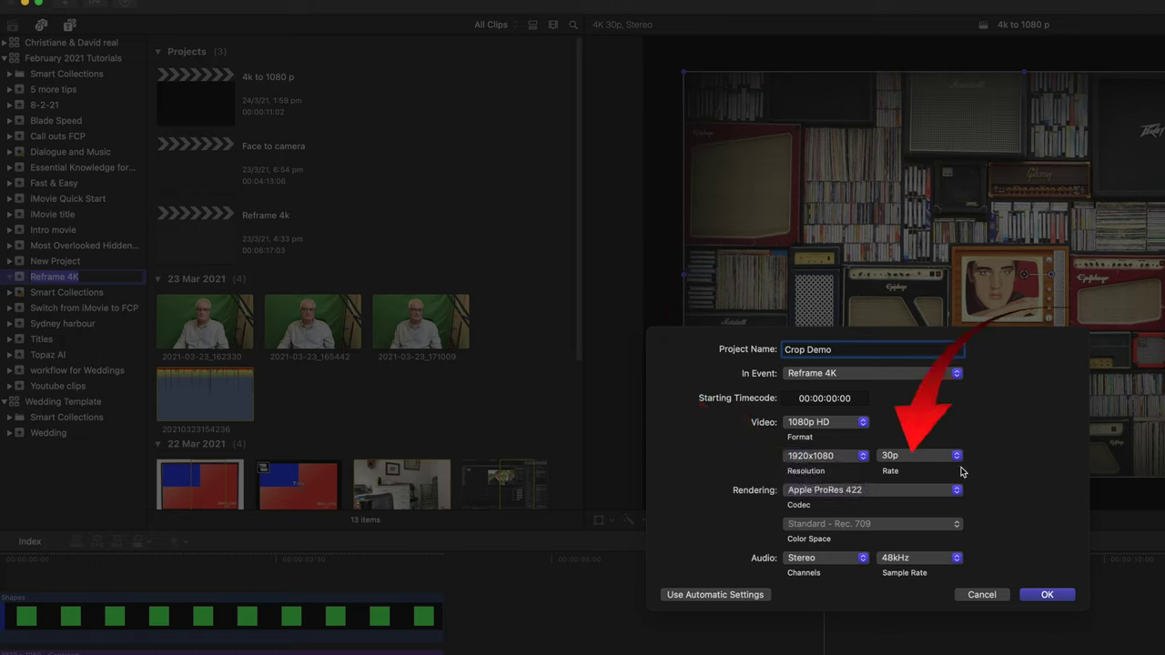
{"action": "left_click", "coordinate": [1032, 595]}
- Add the three-men clip to the Crop Demo timeline and zoom it to about 198%
{"action": "left_click_drag", "start_coordinate": [137, 325], "coordinate": [164, 484]}
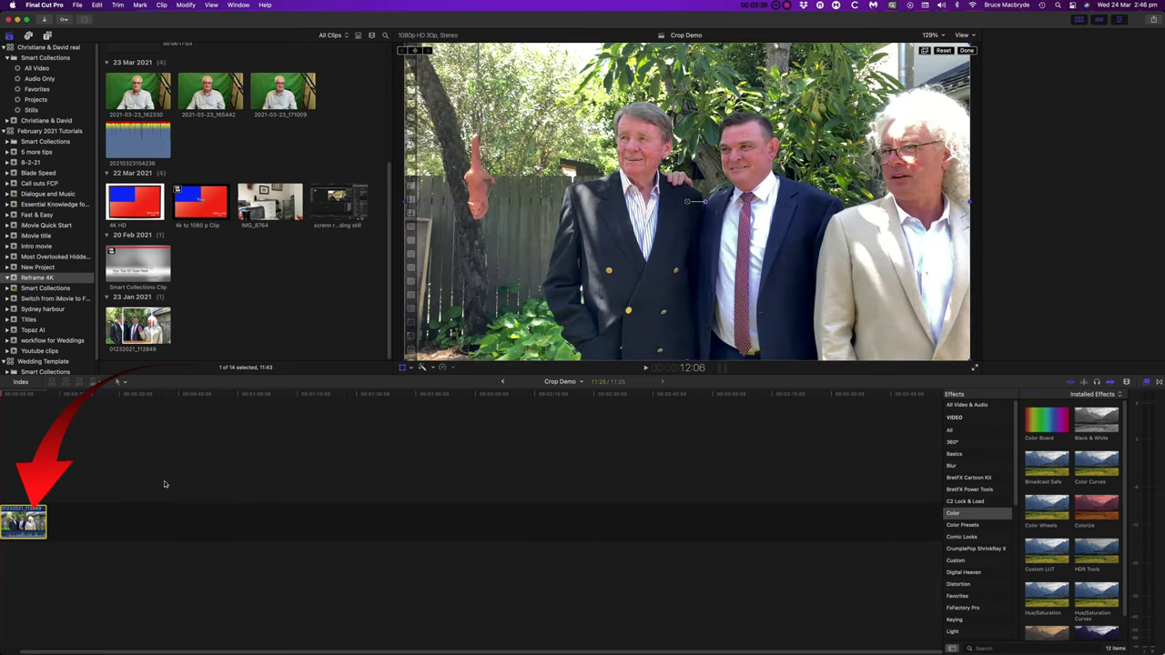
{"action": "left_click", "coordinate": [27, 402]}
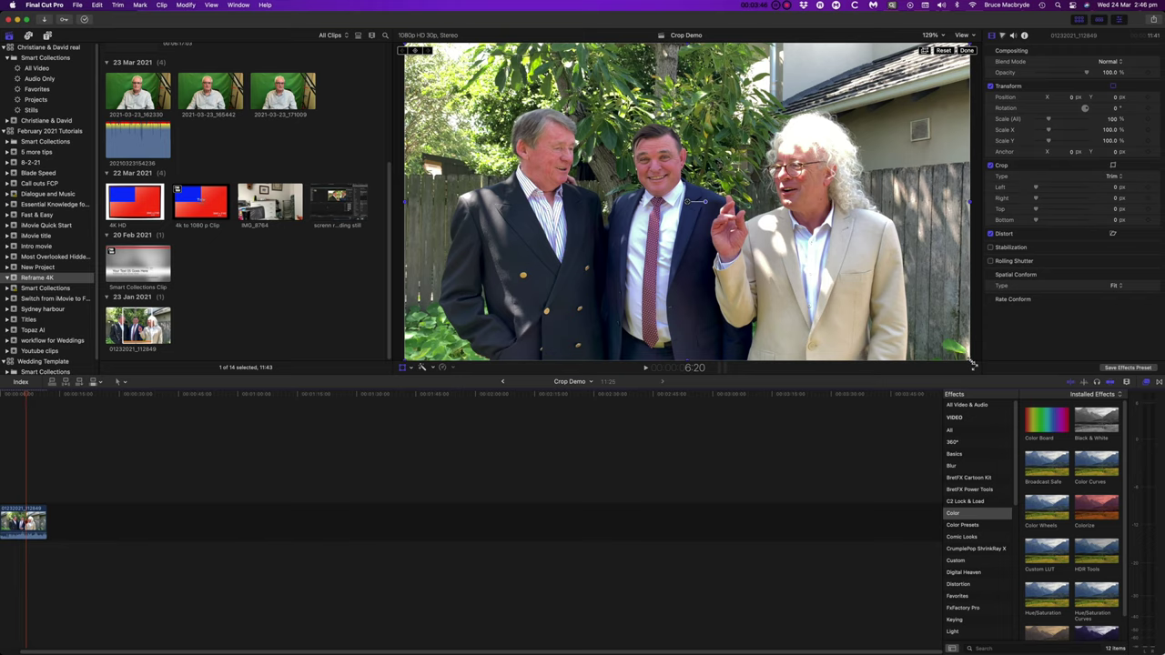
{"action": "left_click_drag", "start_coordinate": [972, 362], "coordinate": [1162, 518]}
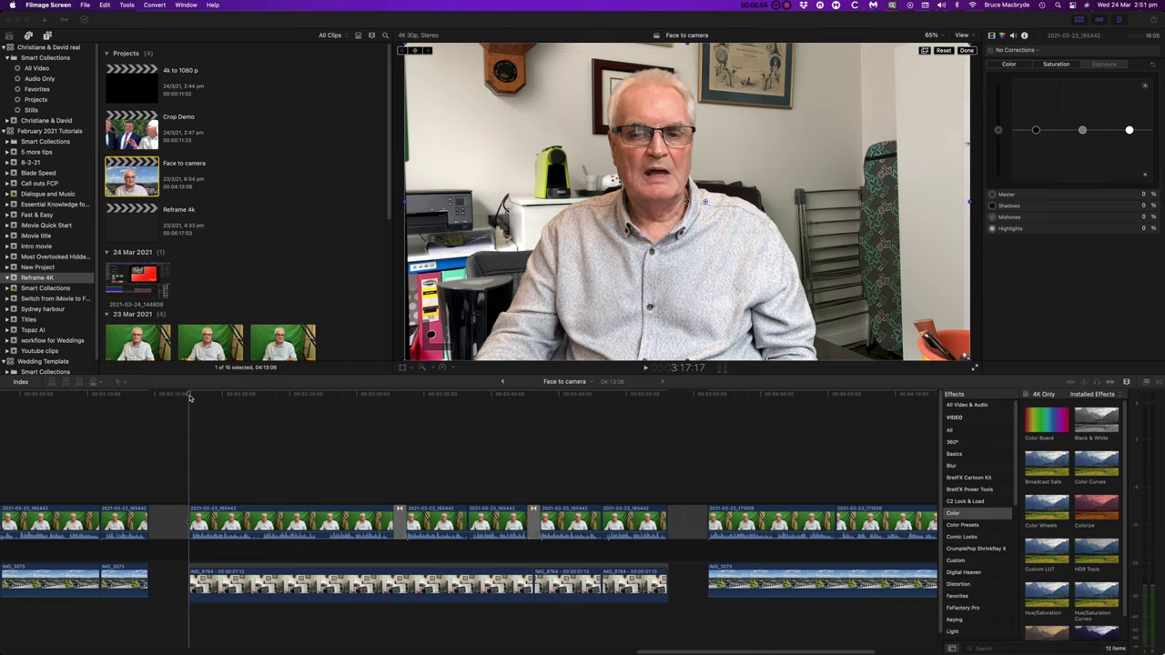
{"action": "left_click", "coordinate": [190, 398]}
{"action": "key", "text": "space"}
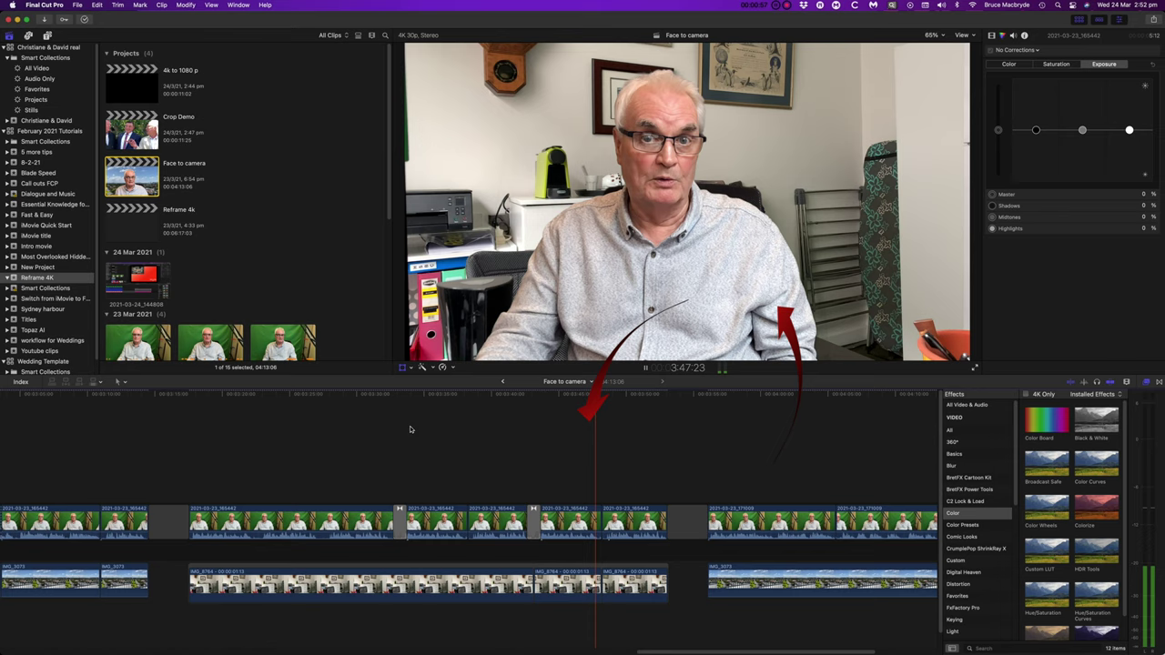
{"action": "key", "text": "space"}
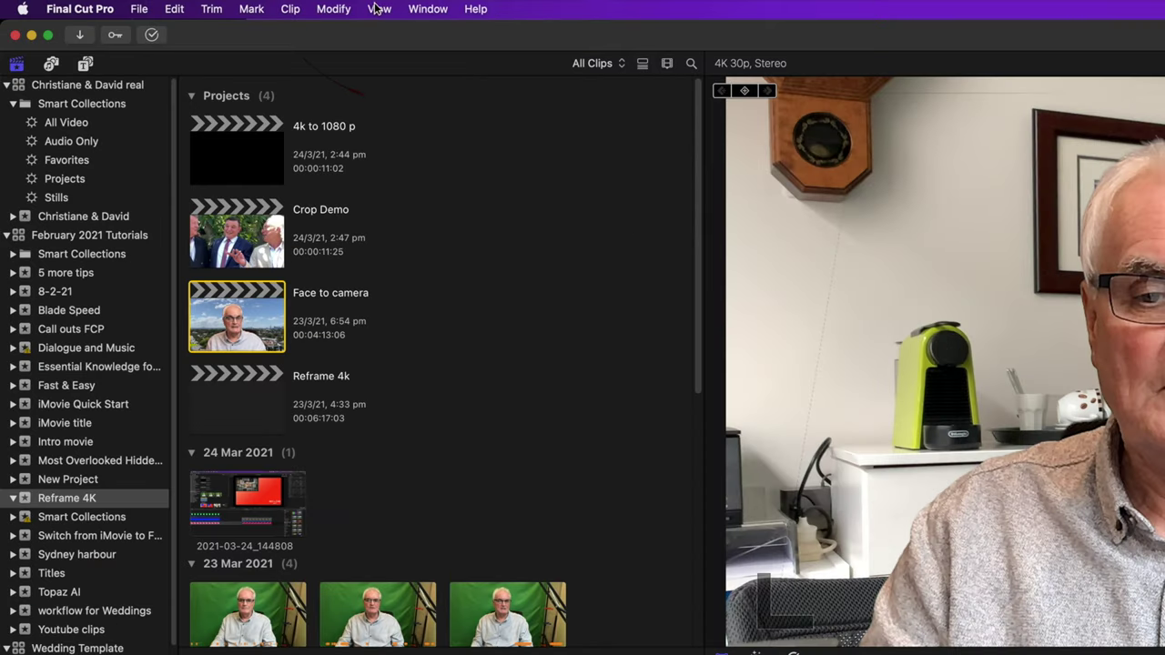
- Play the short stretch around the playhead several times, then stop playback
{"action": "left_click", "coordinate": [377, 8]}
{"action": "mouse_move", "coordinate": [384, 34]}
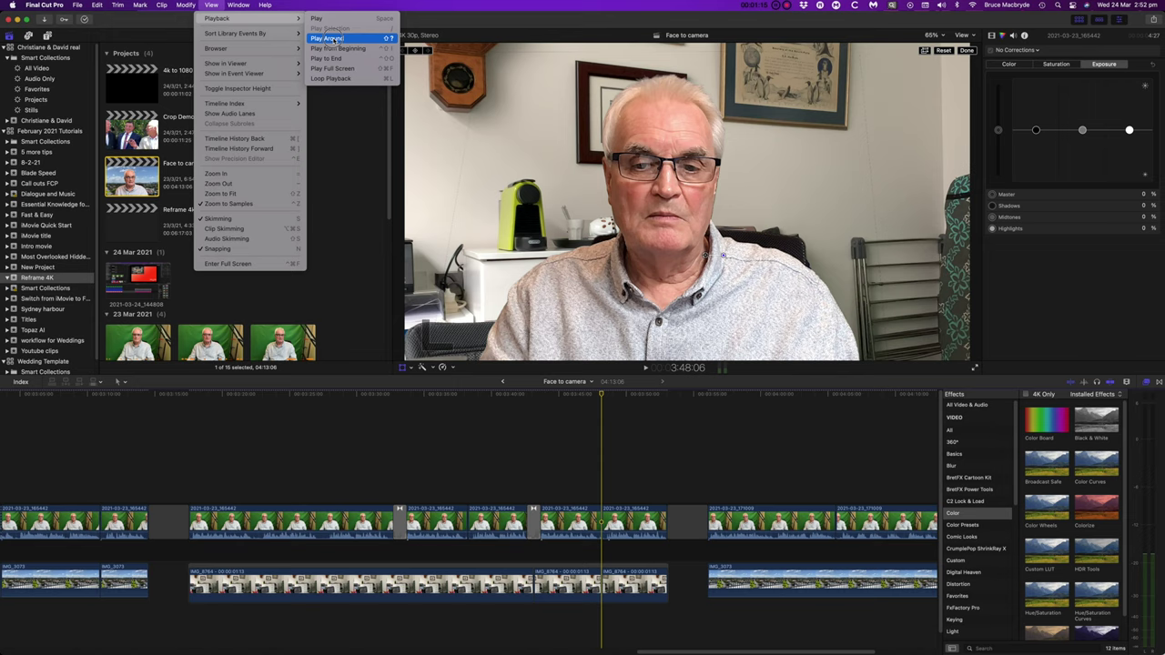
{"action": "left_click", "coordinate": [330, 38]}
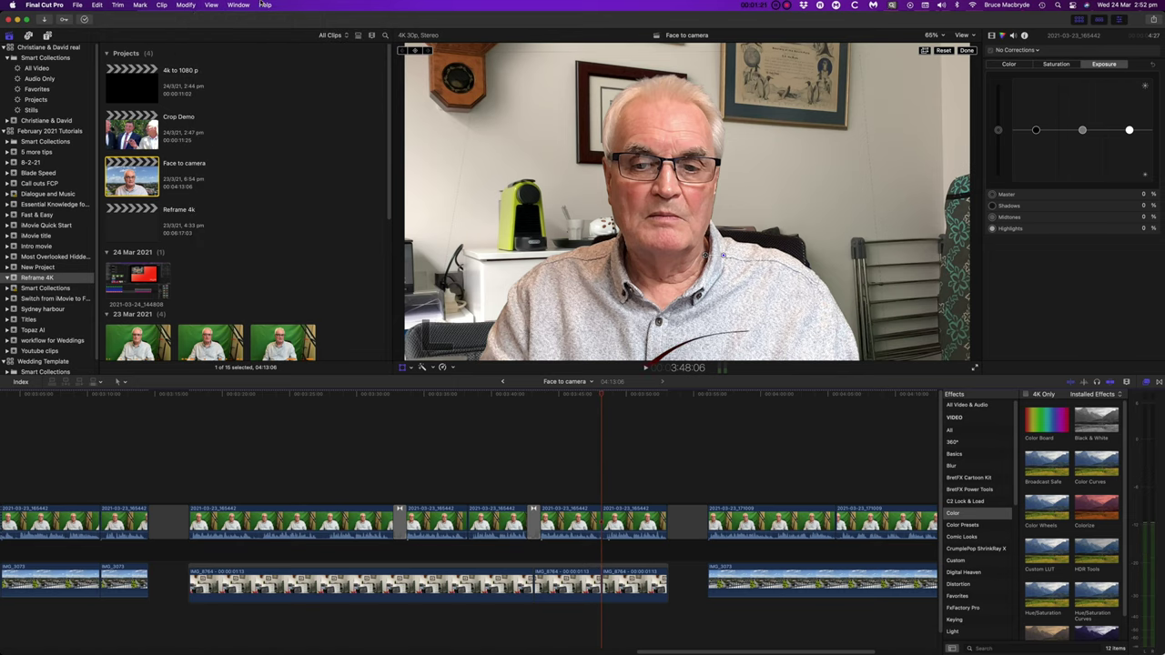
{"action": "left_click", "coordinate": [211, 5]}
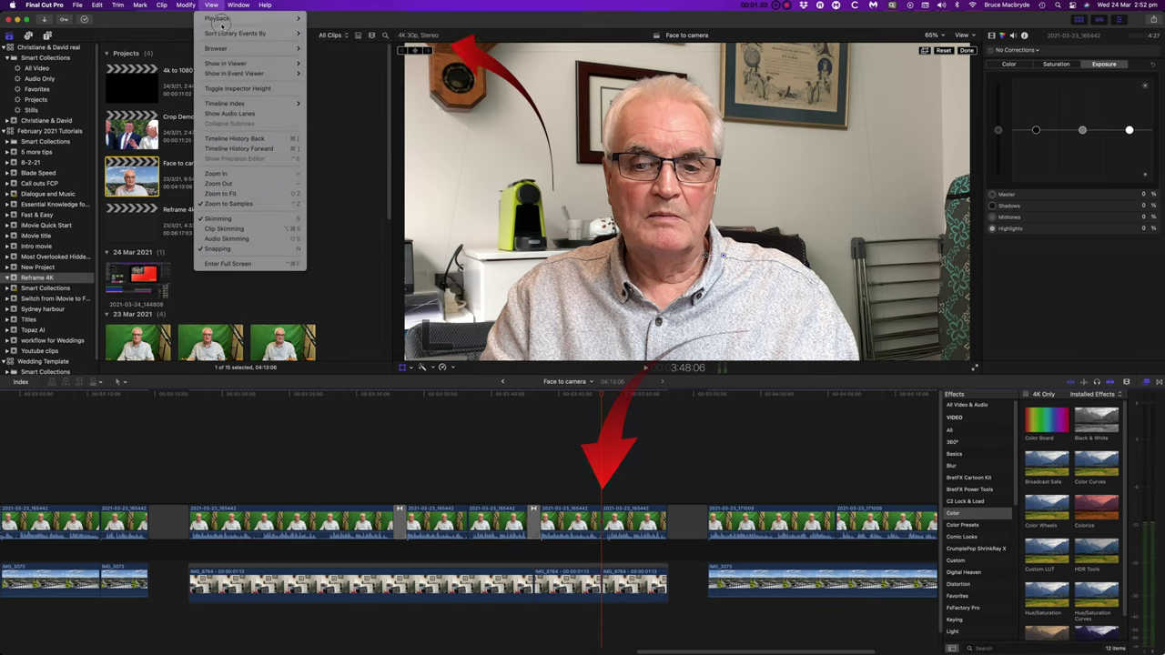
{"action": "left_click", "coordinate": [329, 38]}
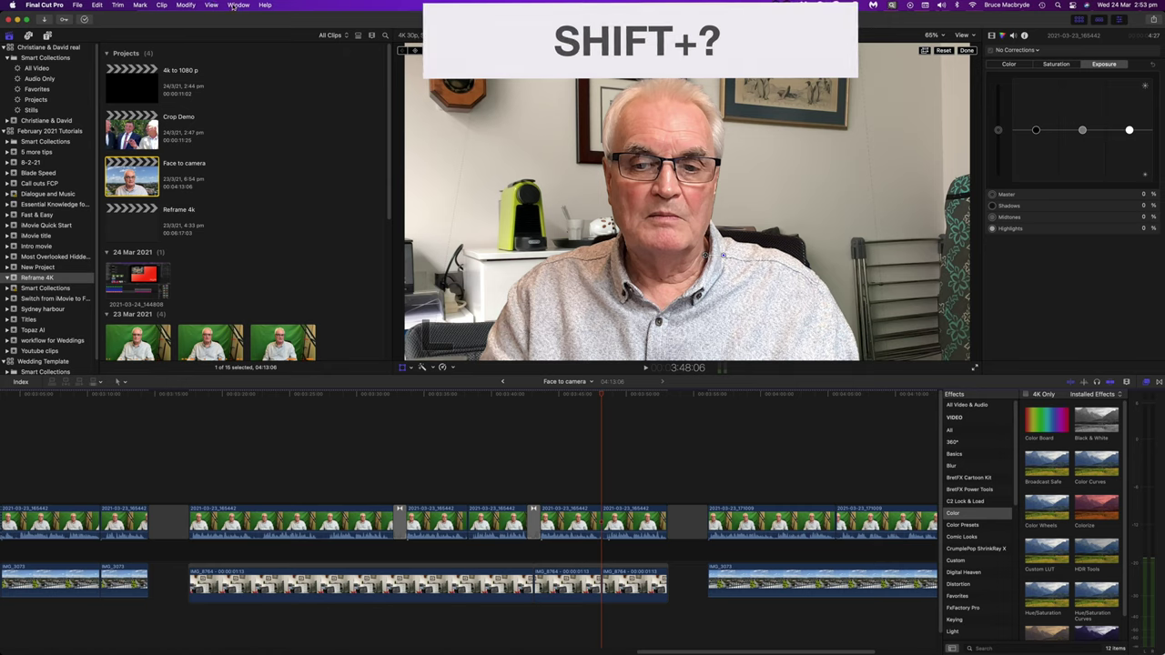
{"action": "left_click", "coordinate": [211, 5]}
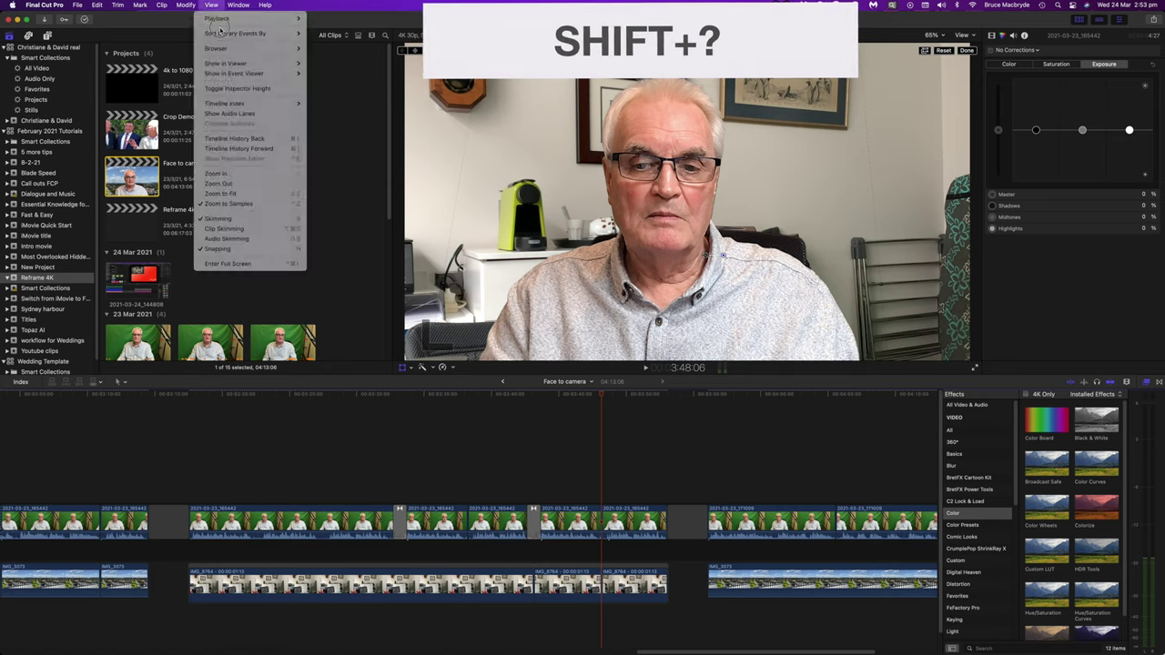
{"action": "mouse_move", "coordinate": [217, 18]}
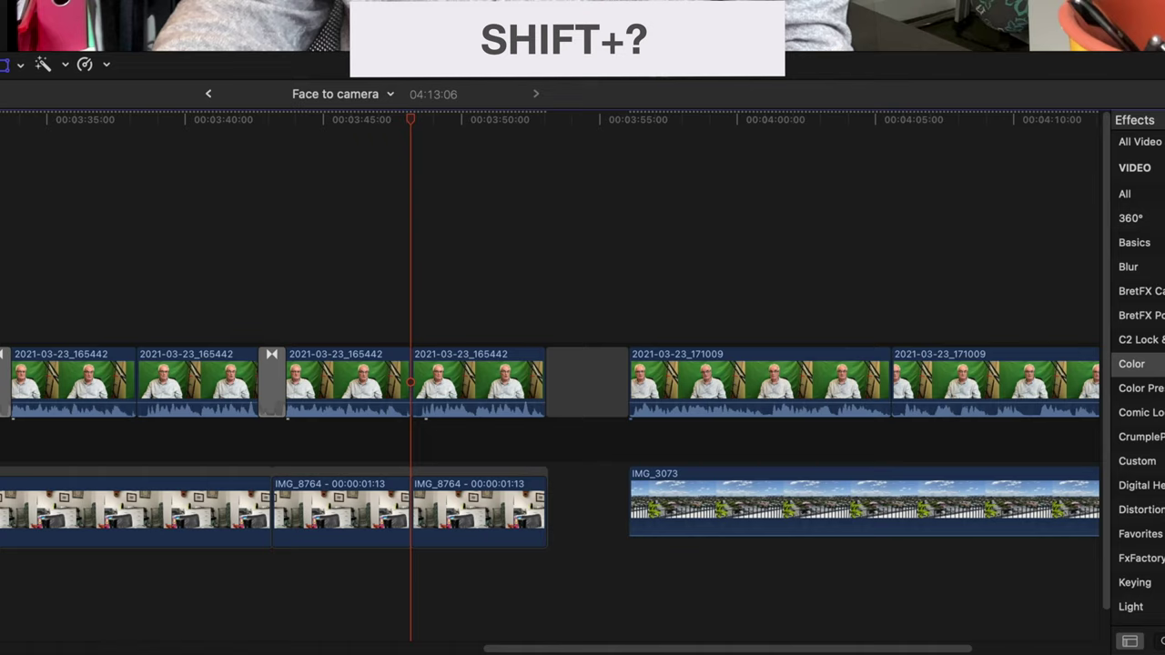
{"action": "key", "text": "shift+question"}
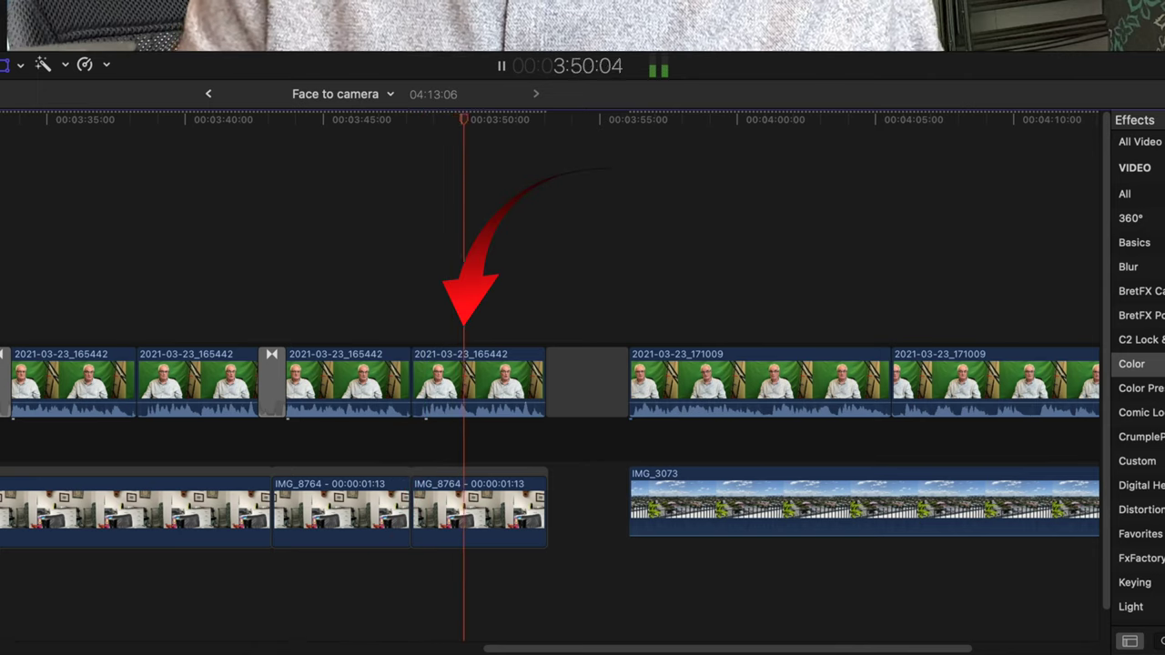
{"action": "key", "text": "space"}
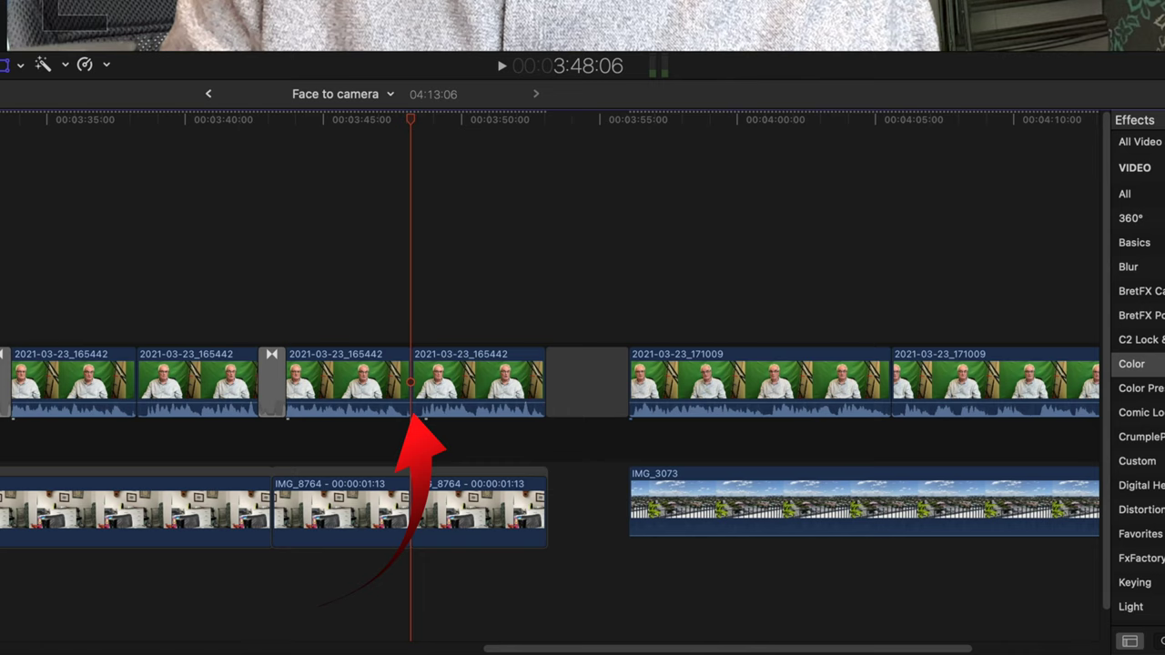
{"action": "left_click", "coordinate": [211, 4]}
{"action": "mouse_move", "coordinate": [217, 19]}
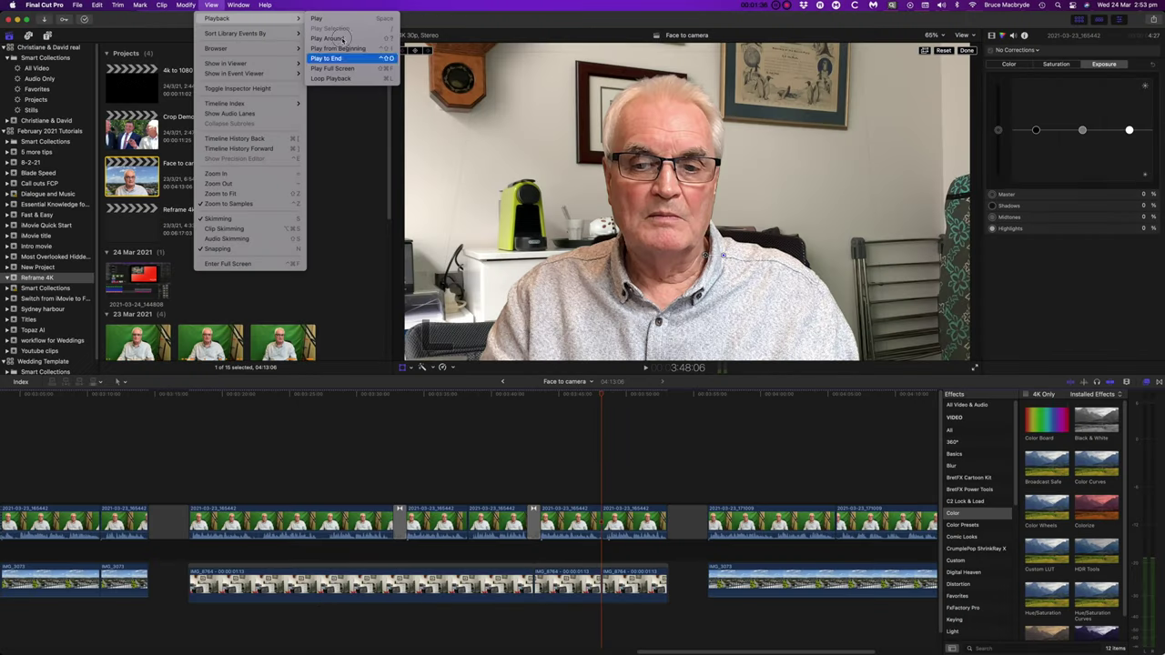
{"action": "left_click", "coordinate": [337, 227]}
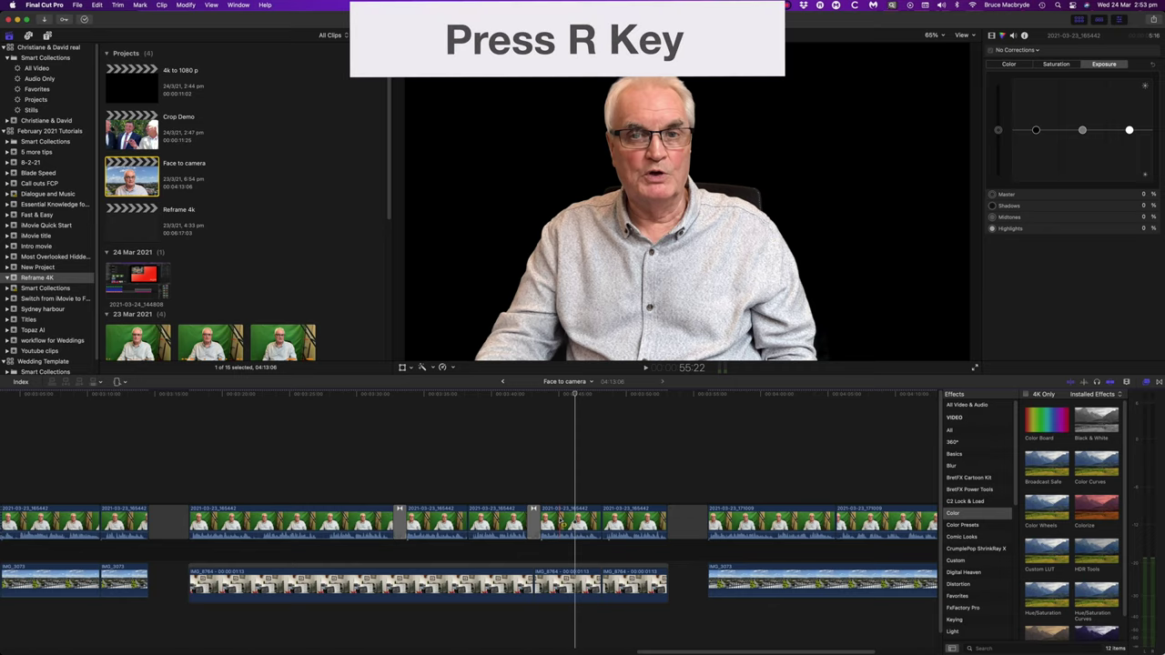
- Select a range across the Face to camera clip and play back only that selection
{"action": "left_click_drag", "start_coordinate": [559, 519], "coordinate": [657, 524]}
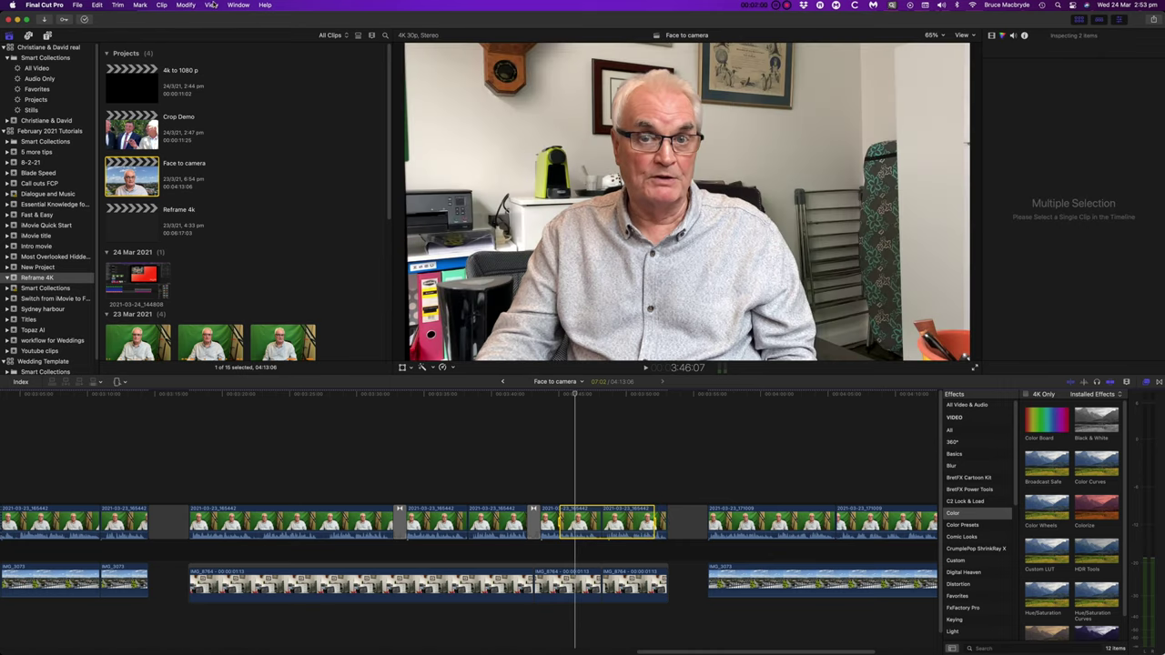
{"action": "left_click", "coordinate": [211, 5]}
{"action": "mouse_move", "coordinate": [211, 18]}
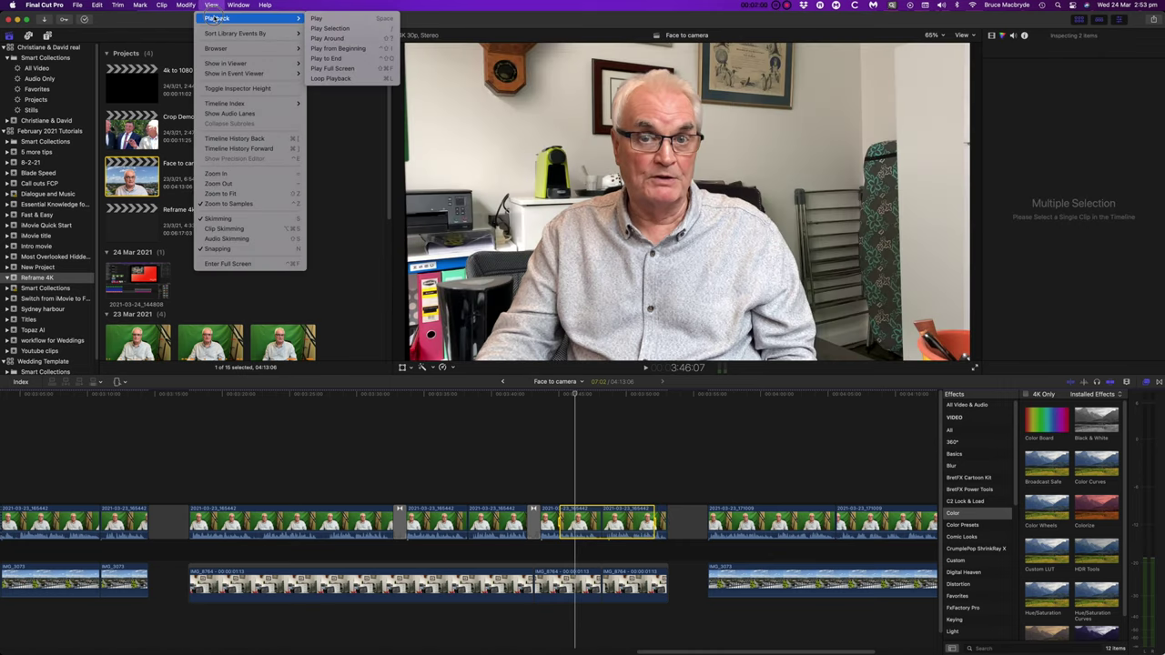
{"action": "left_click", "coordinate": [351, 28]}
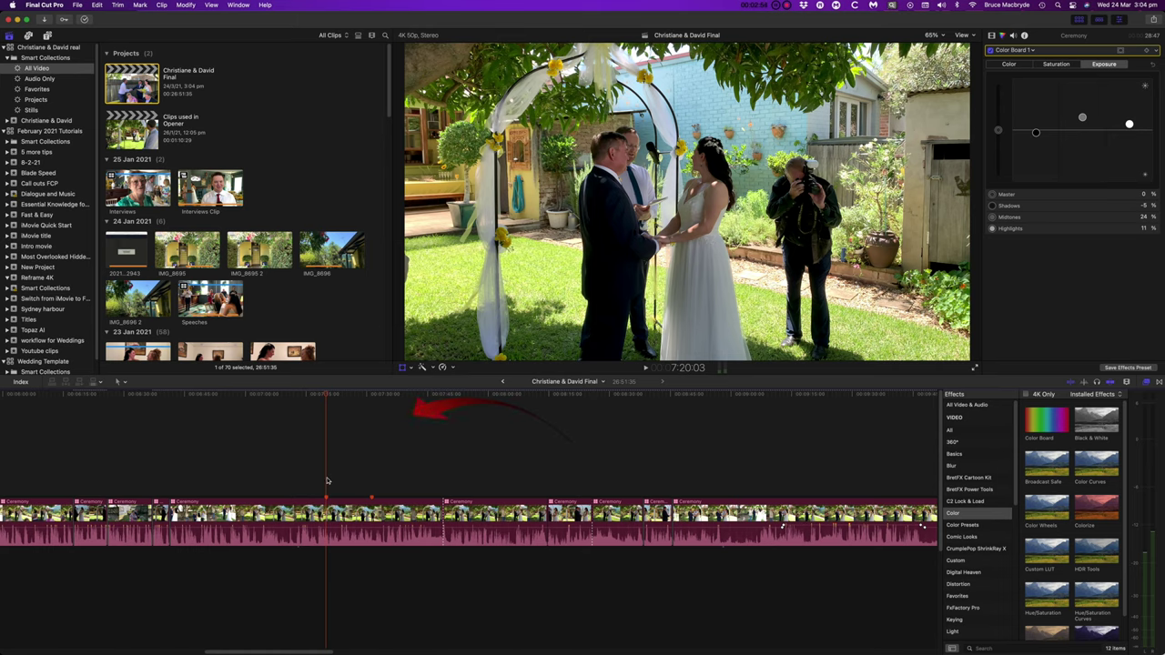
- Mark the frame near 7:15, blade the Ceremony clip there, and select the short section
{"action": "mouse_move", "coordinate": [329, 399]}
{"action": "left_mouse_down"}
{"action": "mouse_move", "coordinate": [359, 397]}
{"action": "mouse_move", "coordinate": [329, 400]}
{"action": "left_mouse_up"}
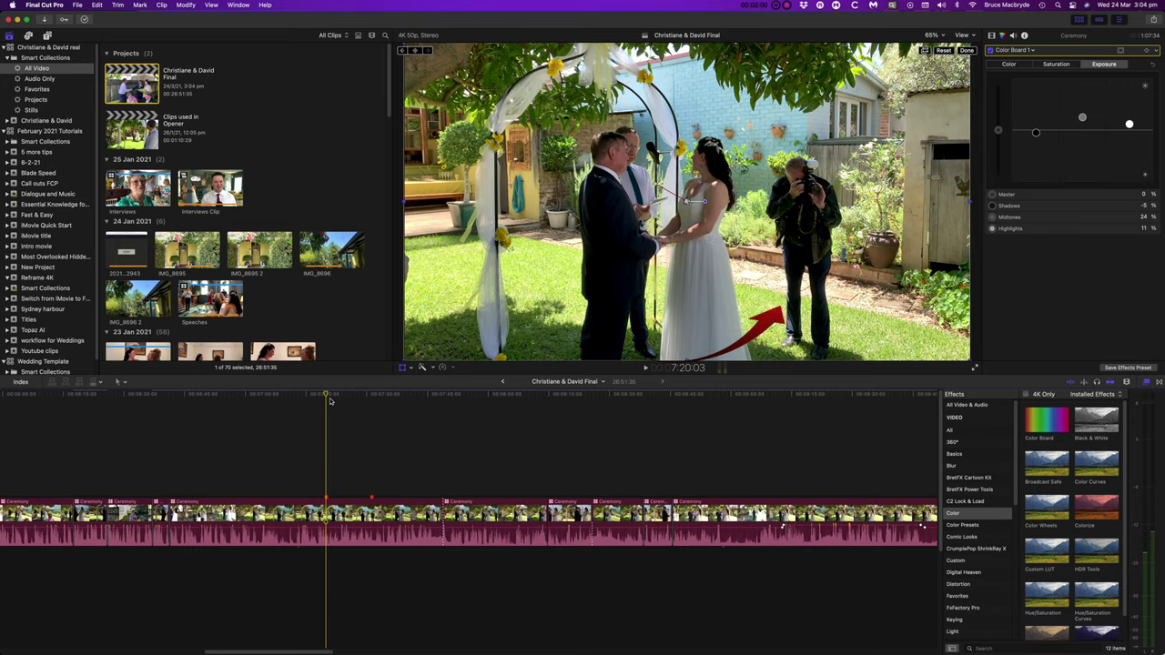
{"action": "key", "text": "m"}
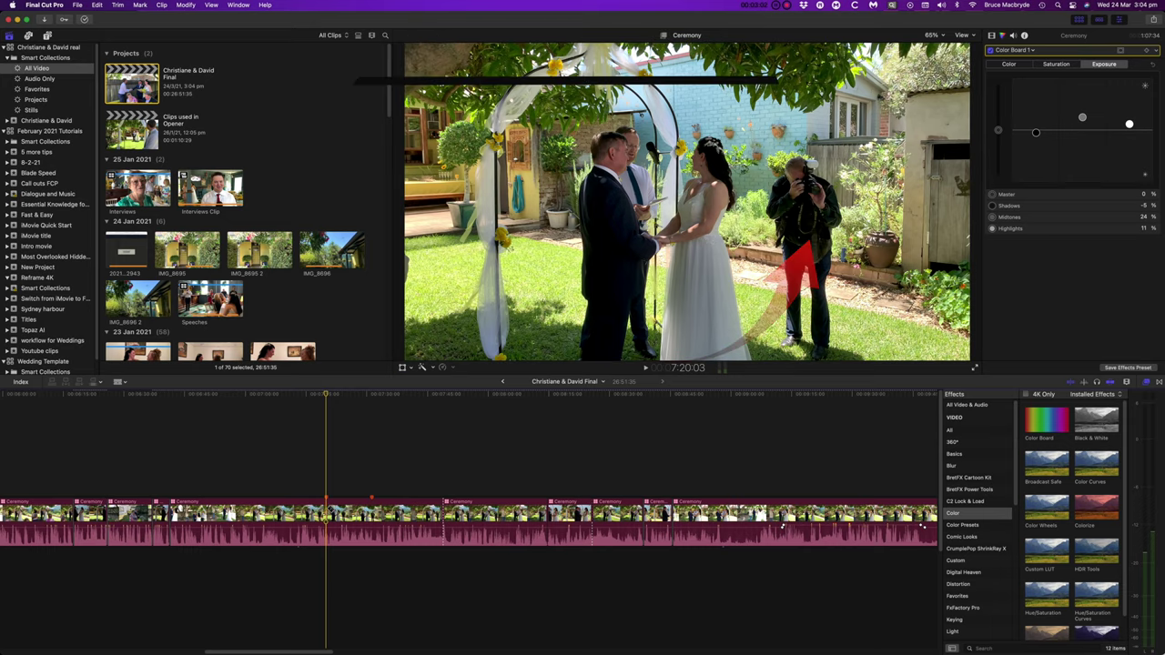
{"action": "key", "text": "b"}
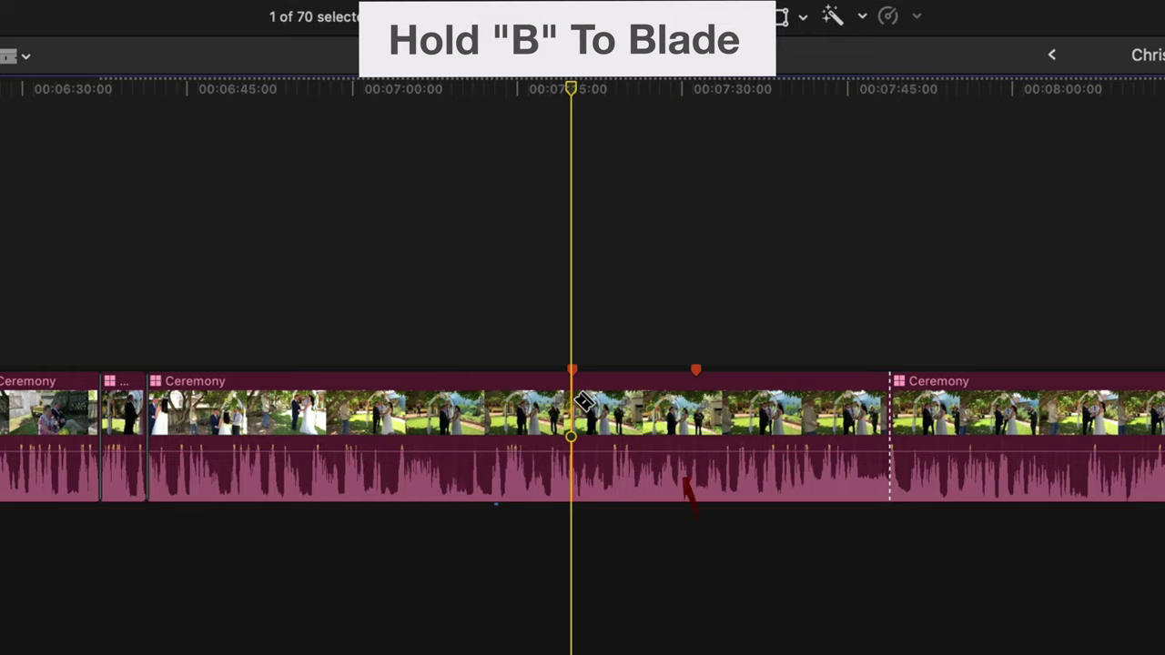
{"action": "left_click", "coordinate": [583, 401]}
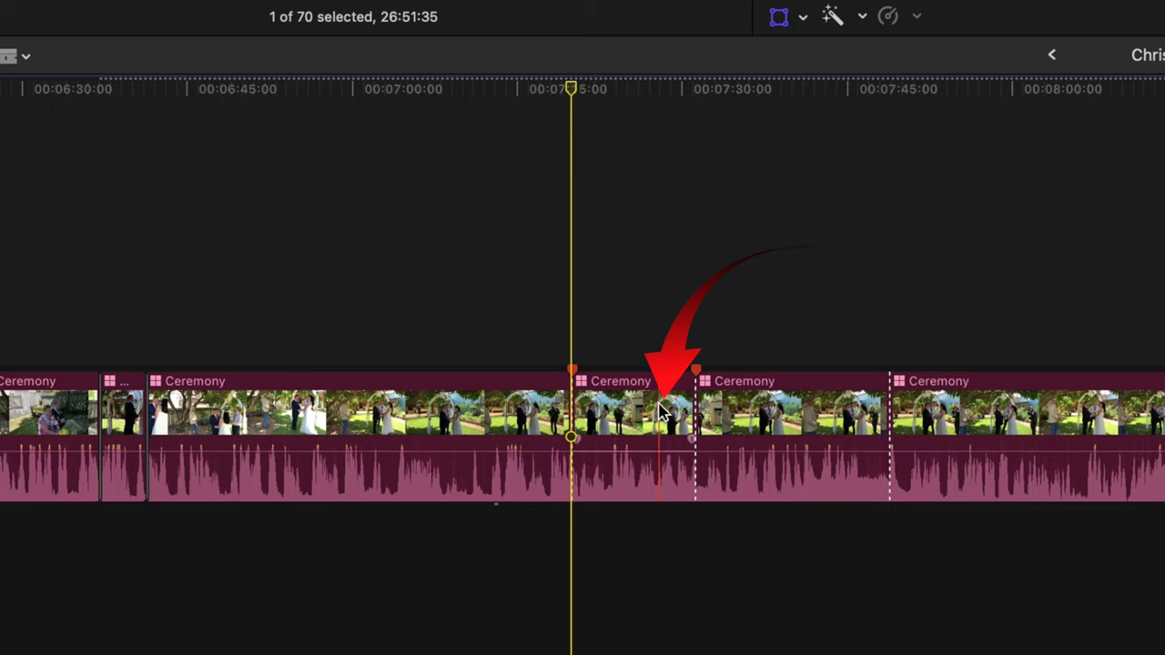
{"action": "left_click", "coordinate": [624, 414]}
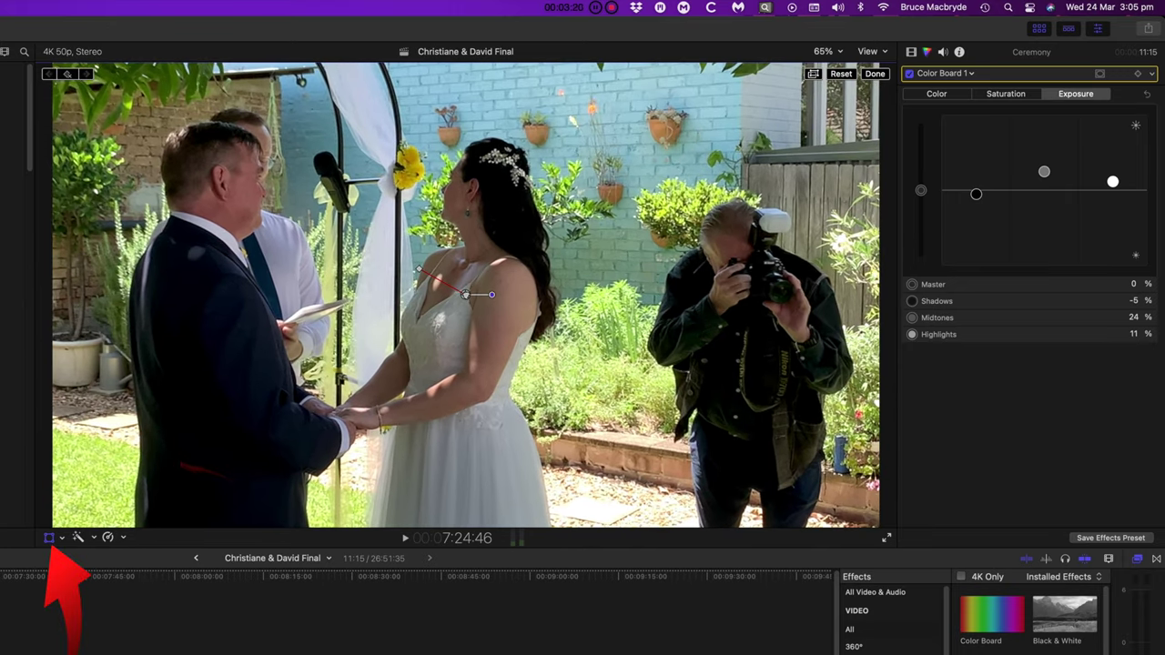
- Reframe the Ceremony section wider: height squashed to 47%, then scaled to 123%, last shift undone
{"action": "left_click_drag", "start_coordinate": [231, 475], "coordinate": [407, 461]}
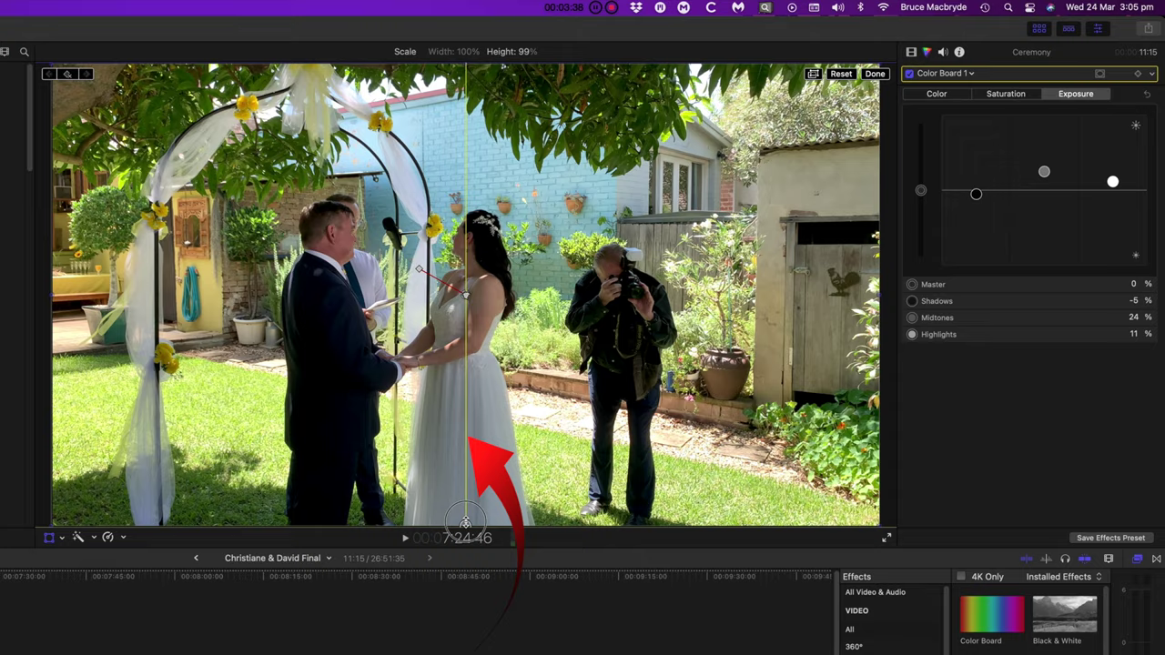
{"action": "mouse_move", "coordinate": [466, 526]}
{"action": "left_mouse_down"}
{"action": "mouse_move", "coordinate": [465, 419]}
{"action": "mouse_move", "coordinate": [463, 533]}
{"action": "left_mouse_up"}
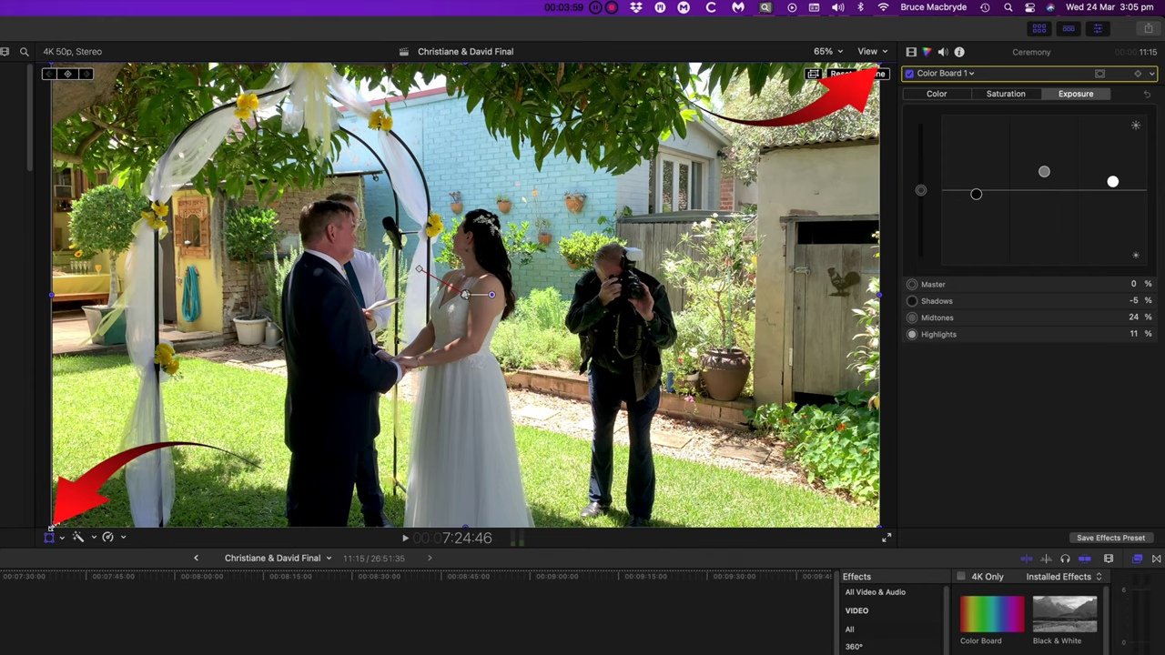
{"action": "left_click_drag", "start_coordinate": [51, 528], "coordinate": [3, 582]}
{"action": "left_click_drag", "start_coordinate": [397, 321], "coordinate": [466, 334]}
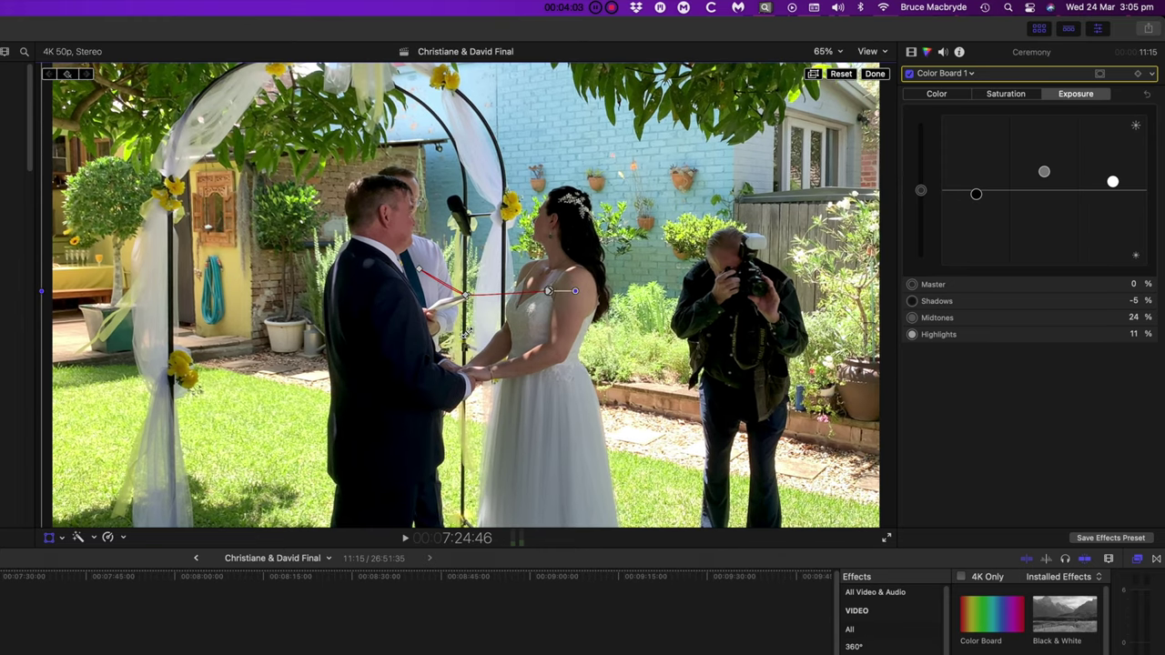
{"action": "key", "text": "super+z"}
{"action": "key", "text": "super+z"}
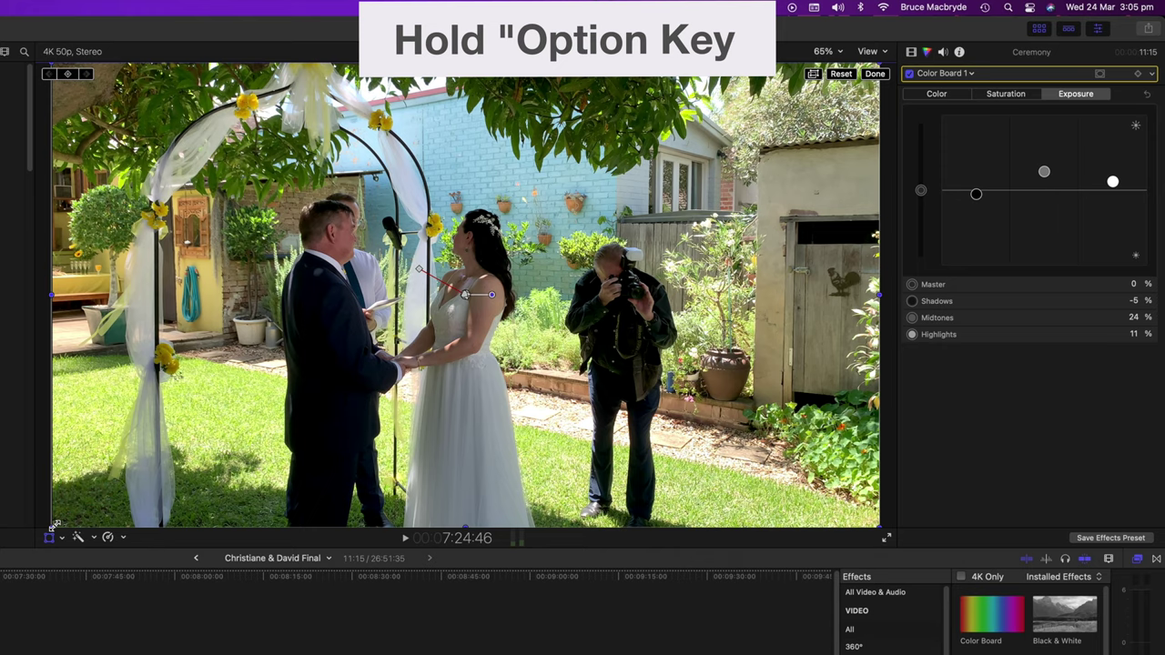
- Scale the Ceremony section from its centre, first to 101% and then to 121%
{"action": "mouse_move", "coordinate": [52, 525]}
{"action": "left_mouse_down"}
{"action": "mouse_move", "coordinate": [1, 582]}
{"action": "mouse_move", "coordinate": [65, 526]}
{"action": "left_mouse_up"}
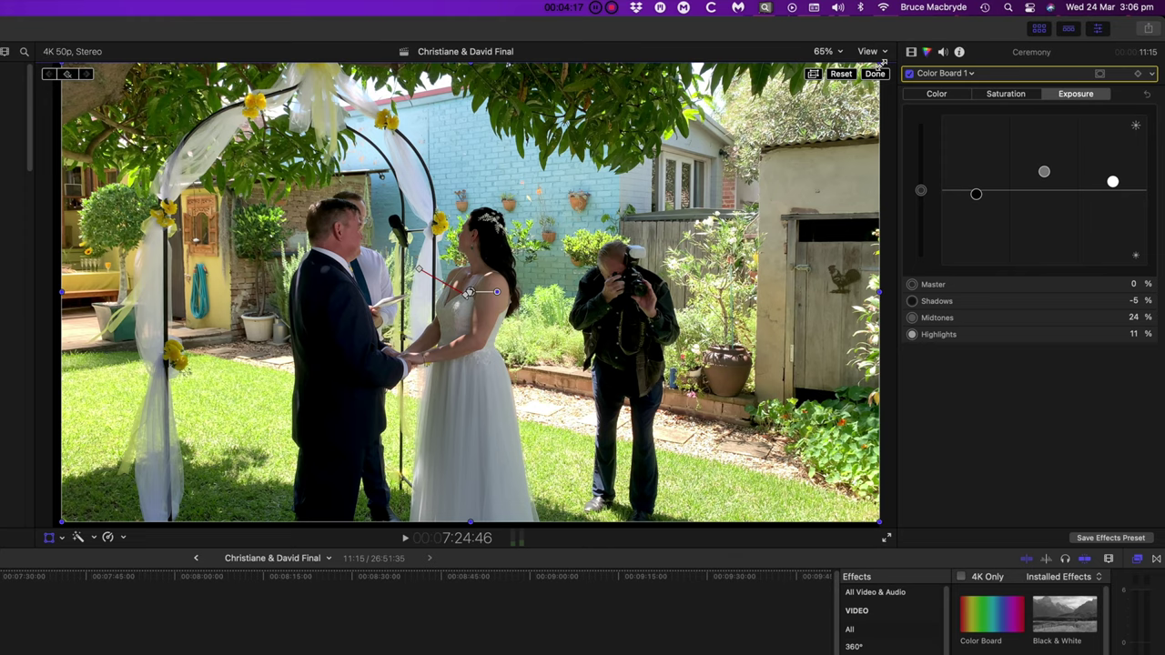
{"action": "left_click_drag", "start_coordinate": [881, 63], "coordinate": [1071, 6]}
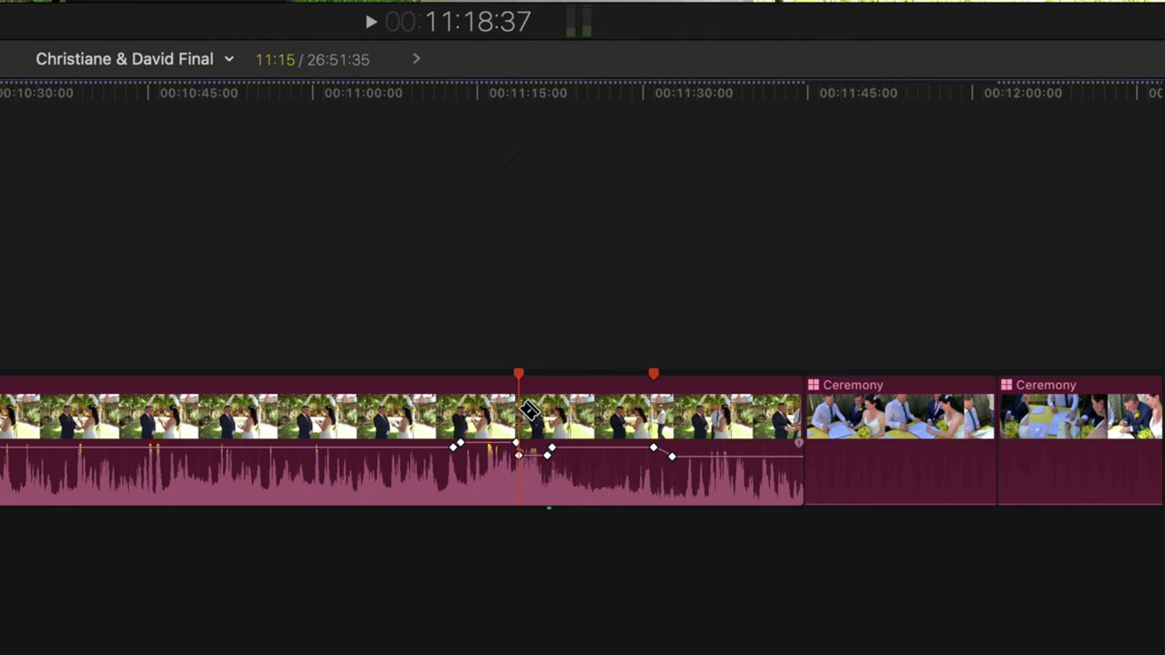
- Blade the Ceremony clip at two points near 11:15 and select the section between them
{"action": "left_click", "coordinate": [528, 411]}
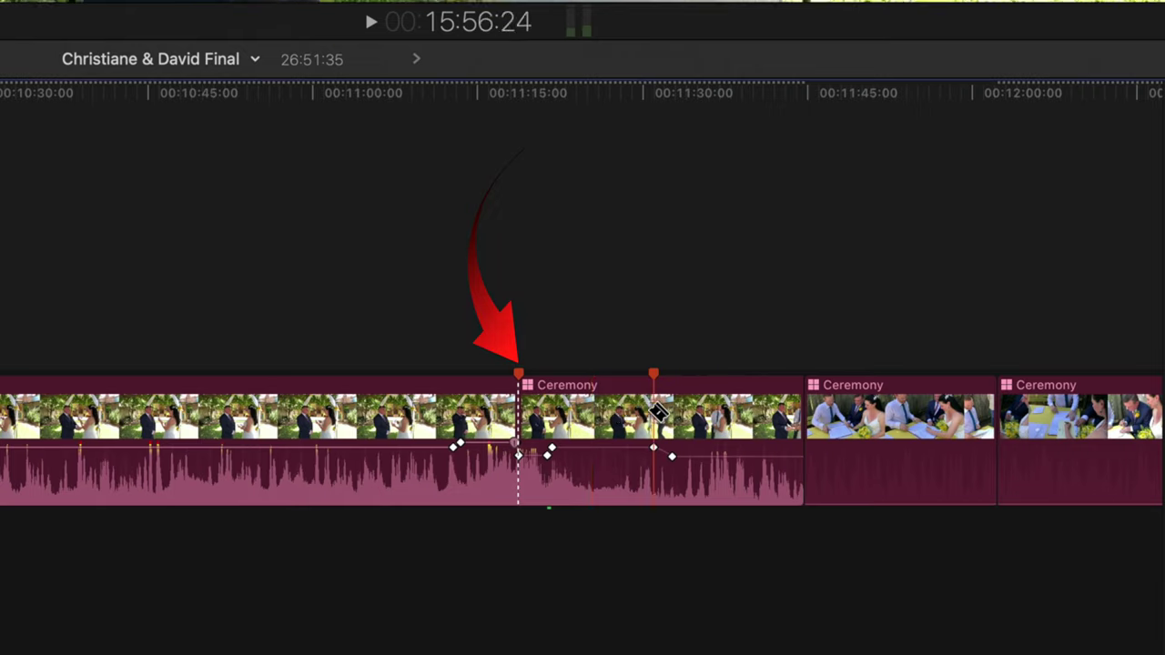
{"action": "left_click", "coordinate": [653, 415]}
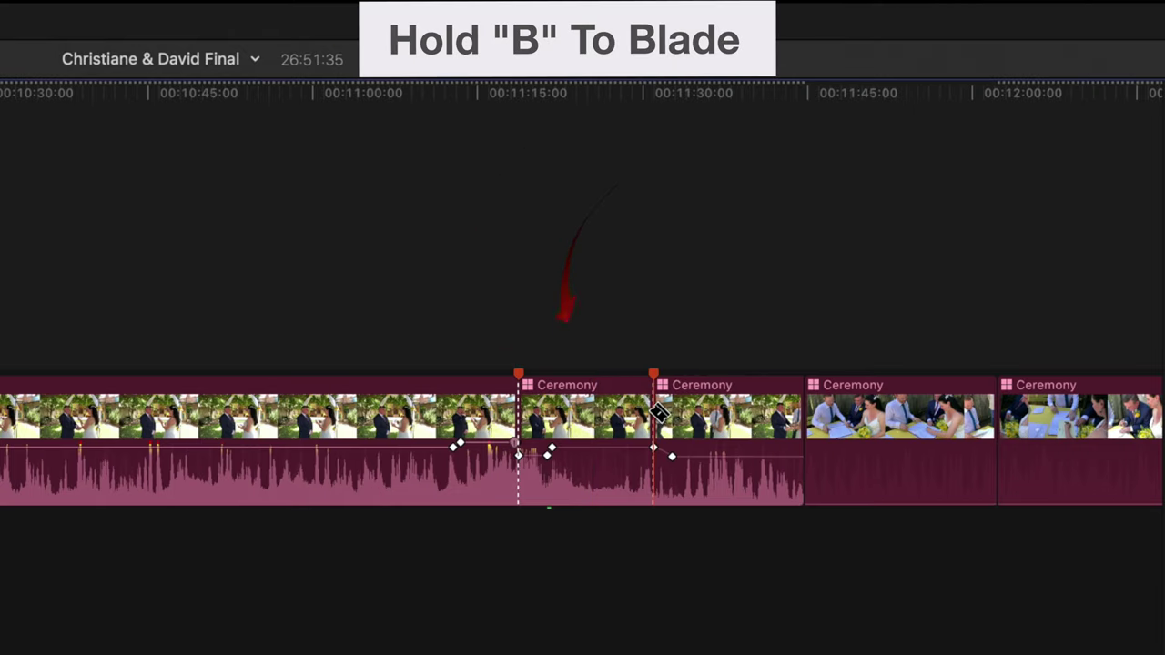
{"action": "left_click", "coordinate": [597, 421]}
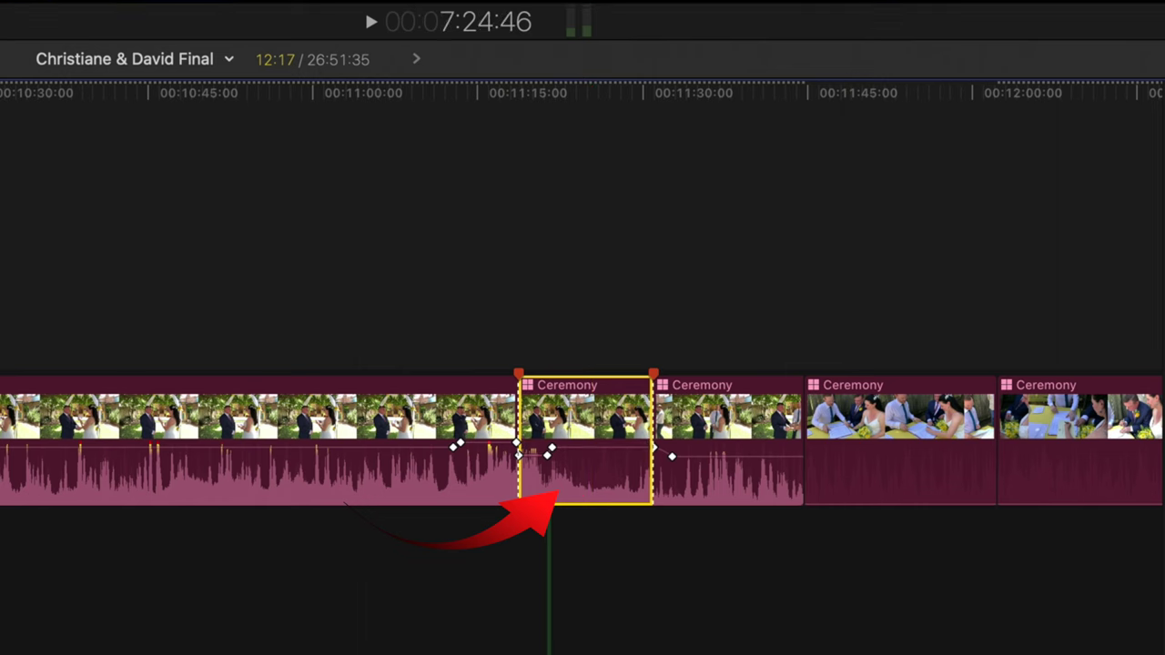
- Apply a Ken Burns crop to the ring-exchange section, shrinking the End frame onto the couple
{"action": "right_click", "coordinate": [390, 306]}
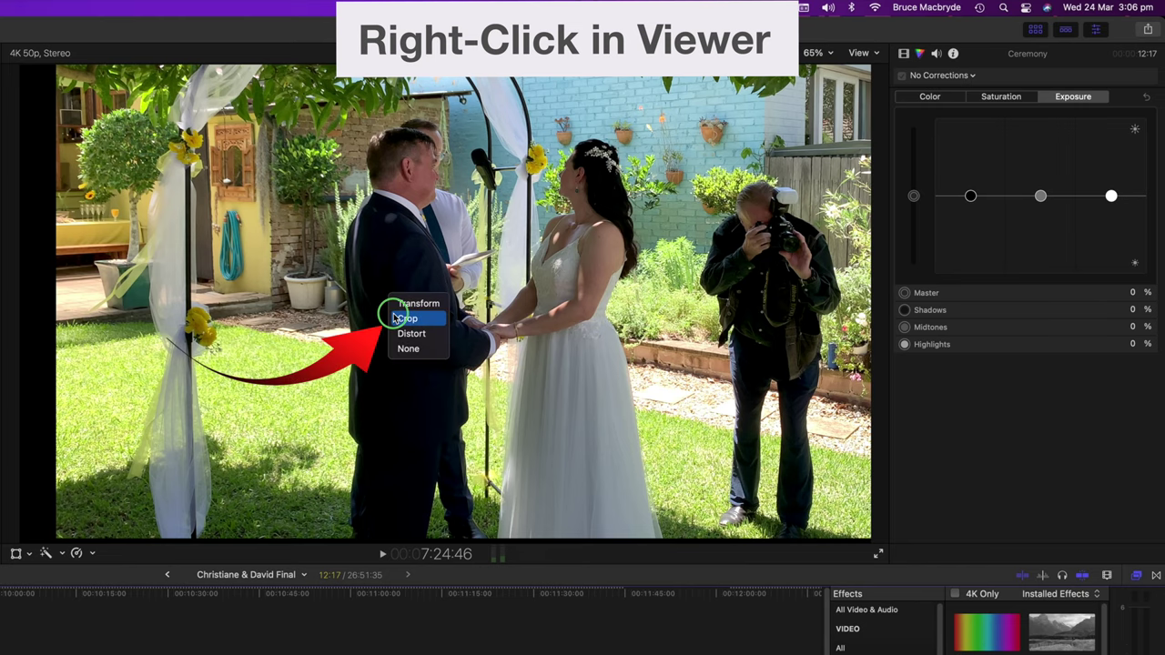
{"action": "left_click", "coordinate": [406, 318]}
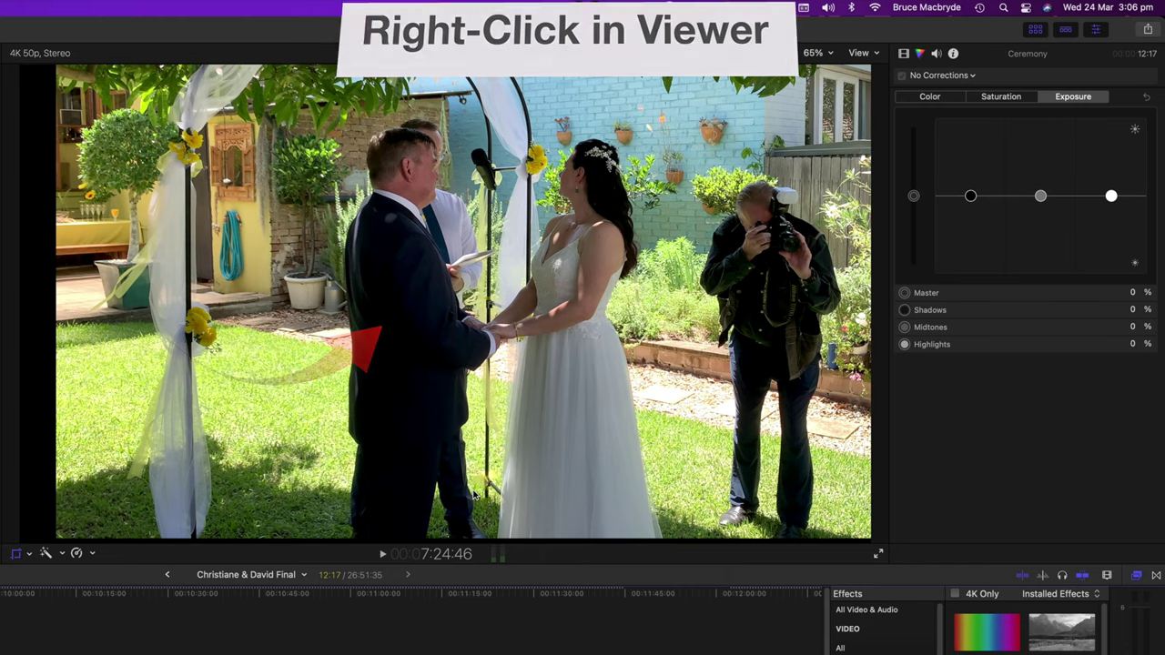
{"action": "left_click", "coordinate": [508, 596]}
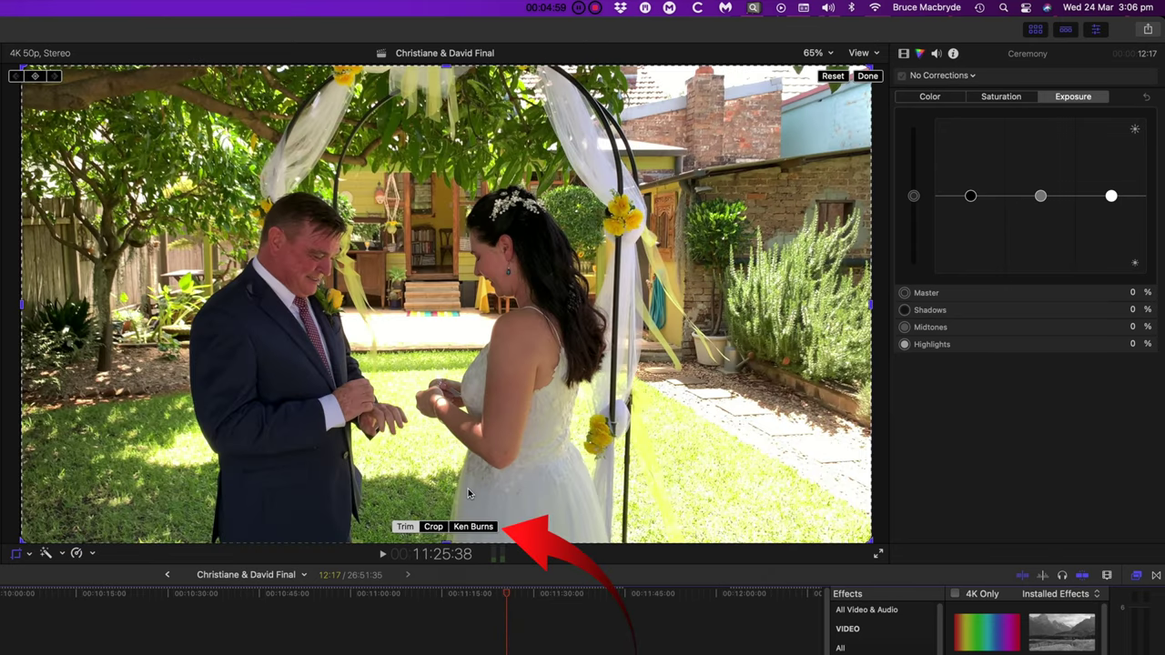
{"action": "left_click", "coordinate": [477, 528]}
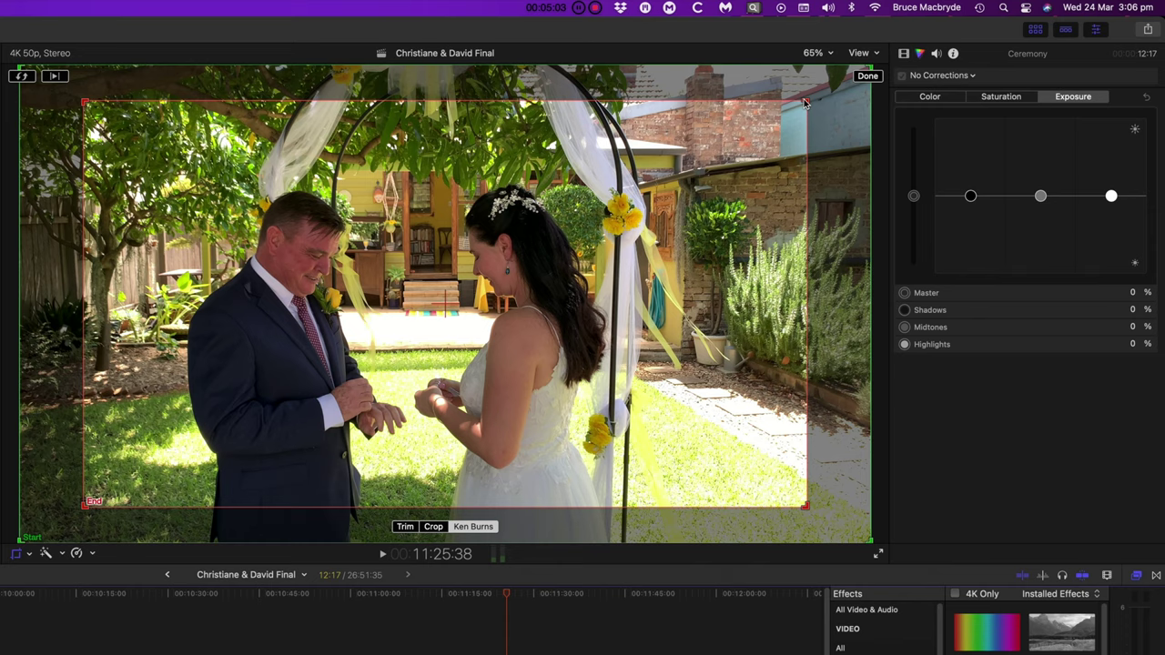
{"action": "mouse_move", "coordinate": [805, 103]}
{"action": "left_mouse_down"}
{"action": "mouse_move", "coordinate": [652, 173]}
{"action": "mouse_move", "coordinate": [568, 236]}
{"action": "left_mouse_up"}
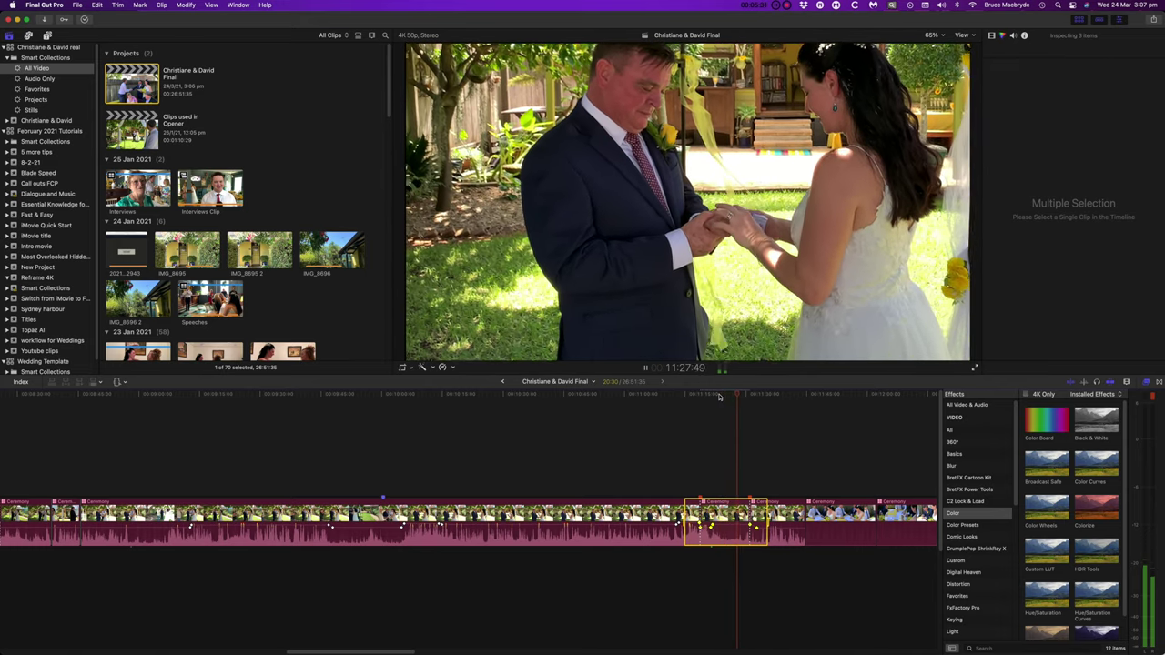
- Stop playback and bring up Master File export for Crop Demo at 1920x1080, 30 fps, .mov
{"action": "key", "text": "space"}
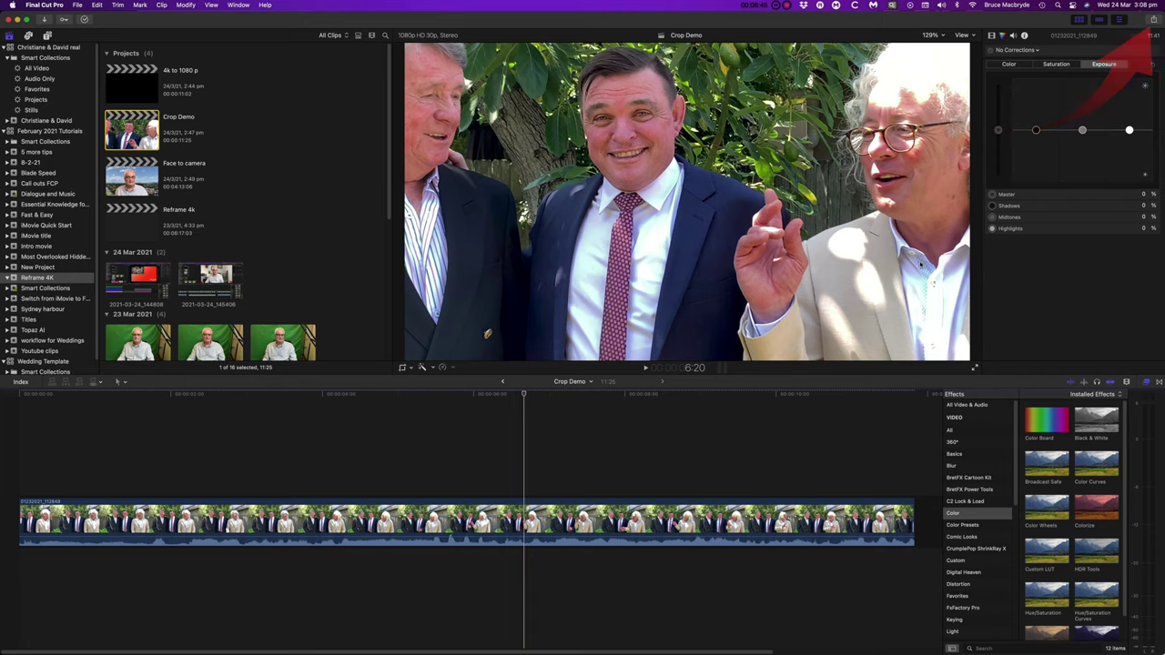
{"action": "left_click", "coordinate": [1155, 20]}
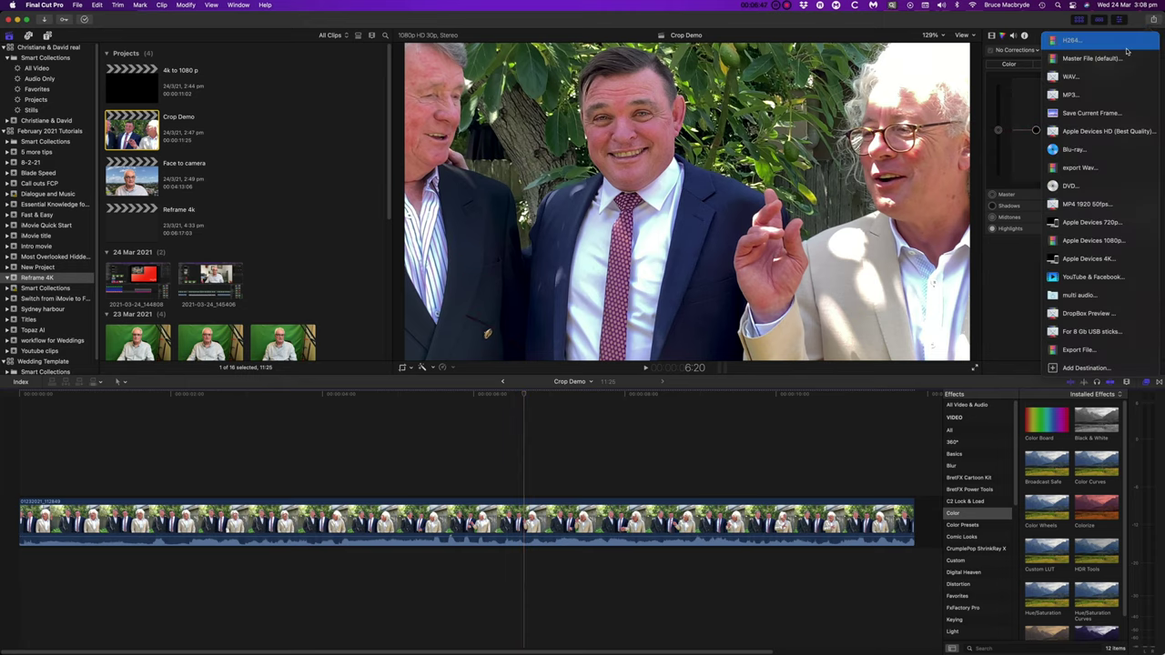
{"action": "left_click", "coordinate": [1093, 55]}
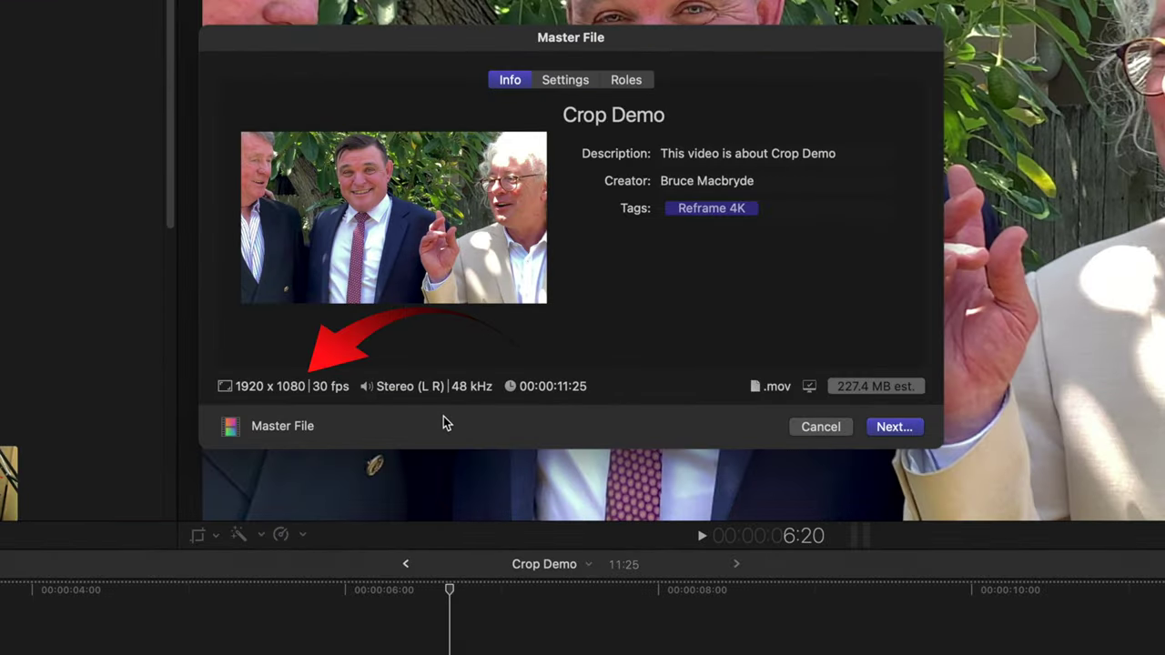